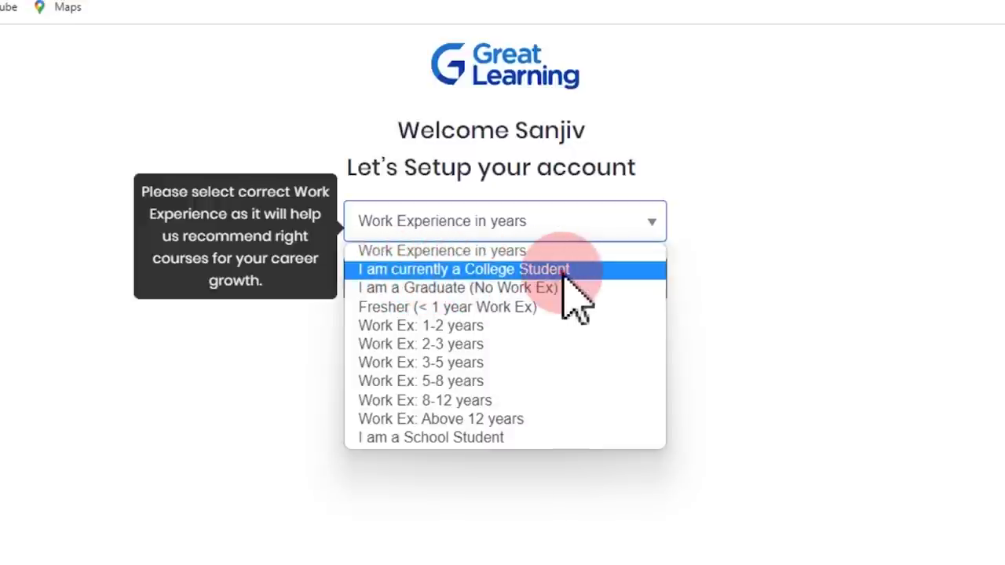
# Set the work experience to "I am currently a College Student", verify the phone with the OTP code and sign up
pyautogui.click(564, 271)
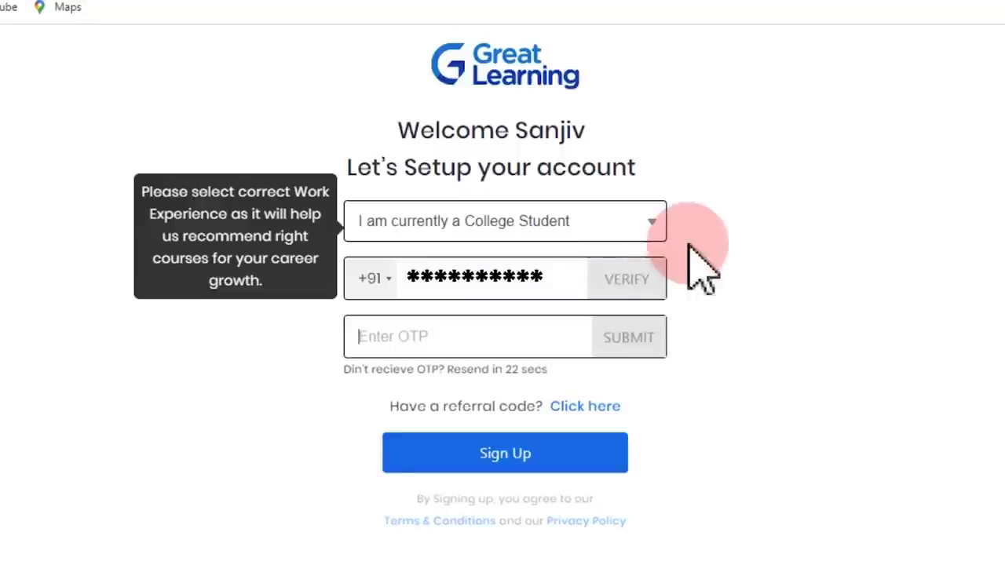
pyautogui.click(422, 344)
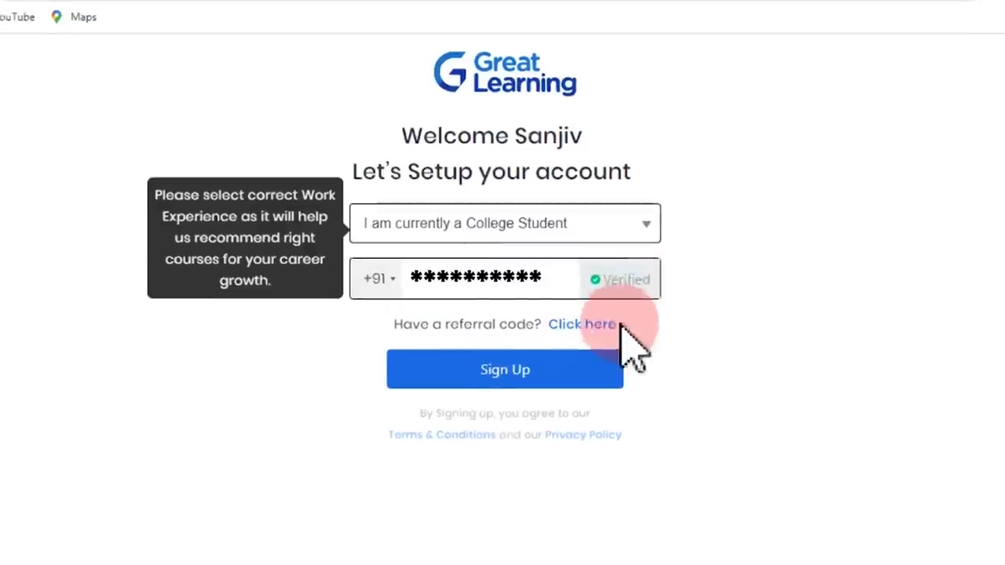
pyautogui.click(520, 453)
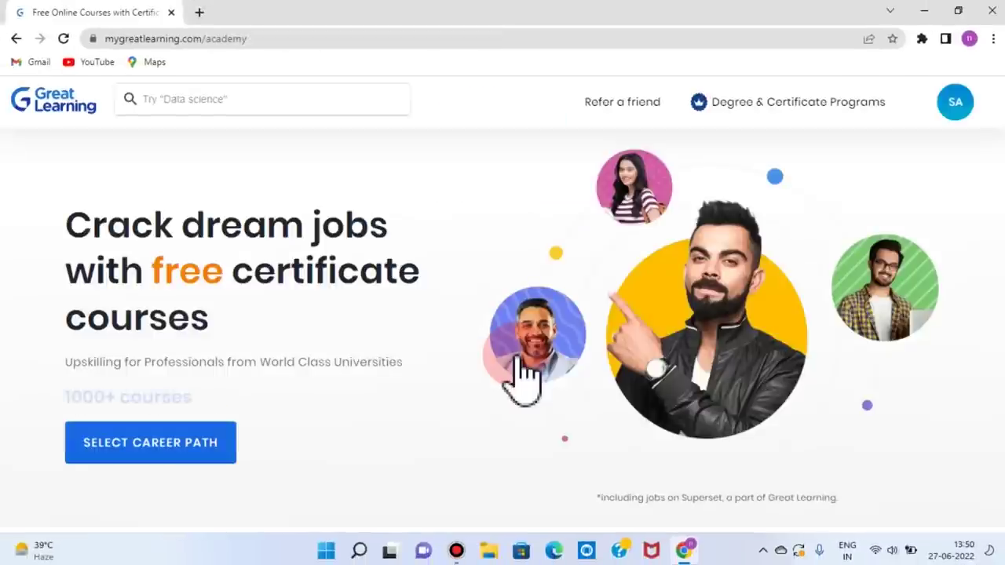
# Search the academy for "GOOGLE SEARCH CAMPAIGN" and open the Google Search Campaign course
pyautogui.click(188, 109)
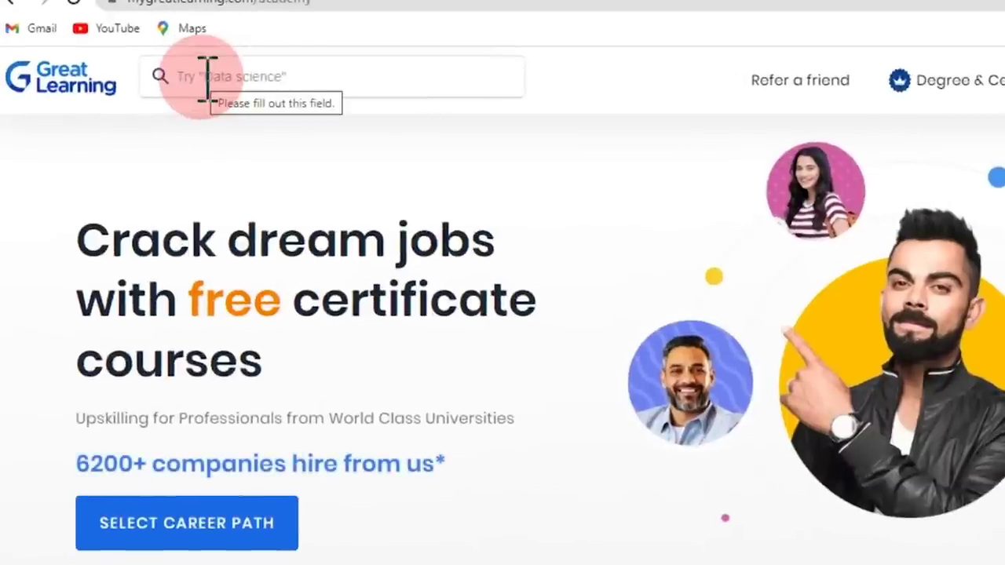
pyautogui.click(207, 76)
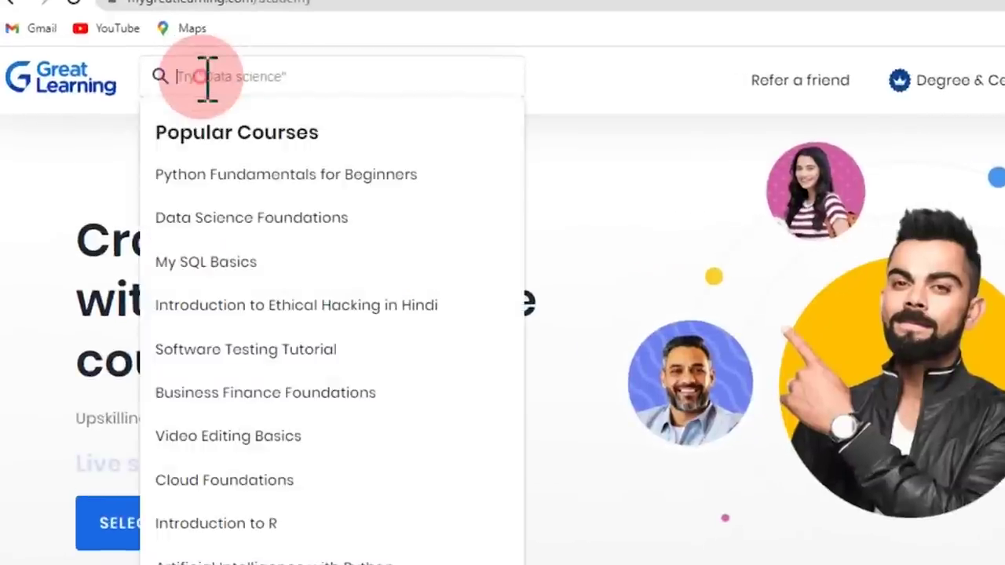
pyautogui.write('GOOGLE SEARCH CAMPAIGN')
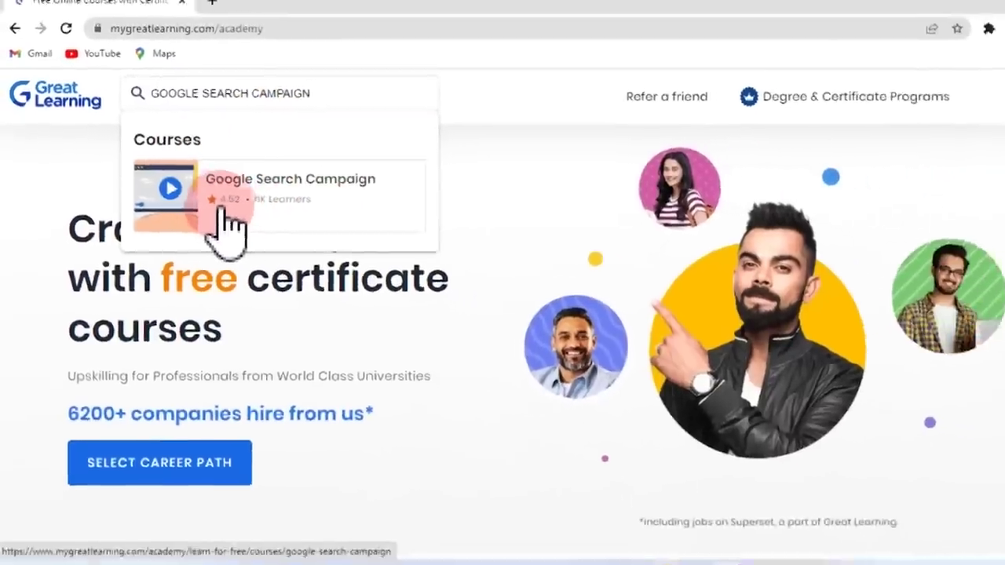
pyautogui.click(221, 206)
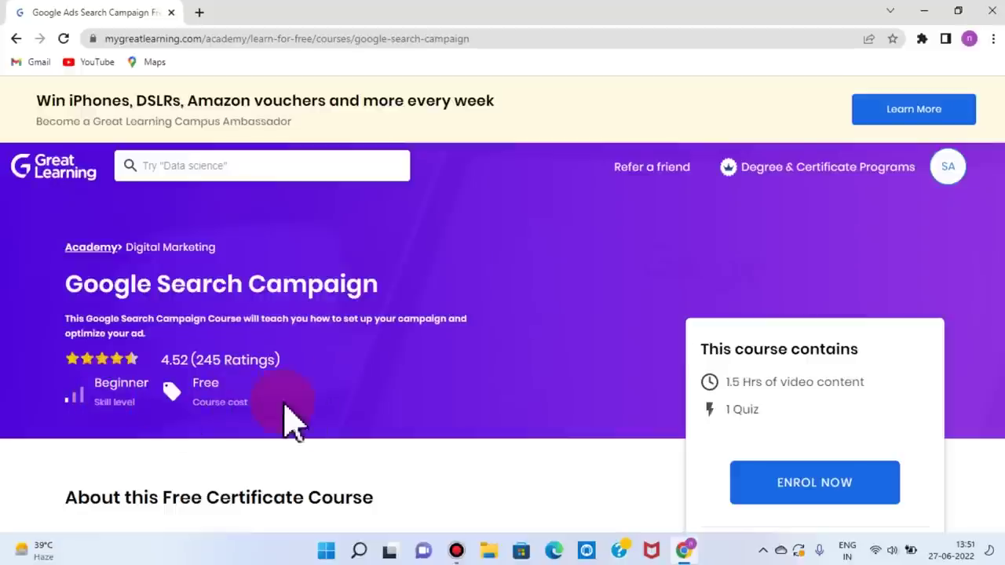
# Review the course description and skills, then enrol in the Google Search Campaign course and go to its content
pyautogui.scroll(-4, 314, 424)
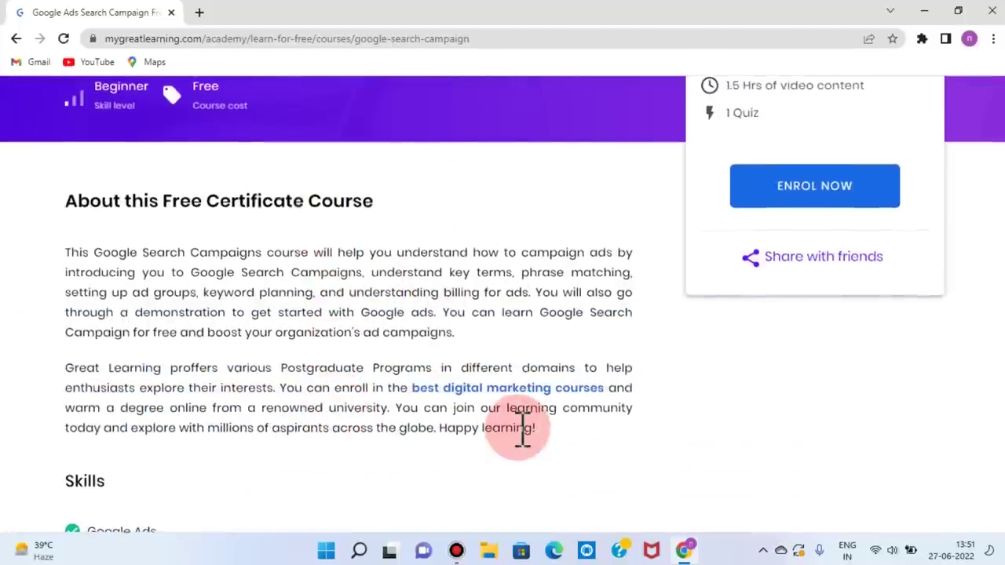
pyautogui.scroll(-3, 520, 431)
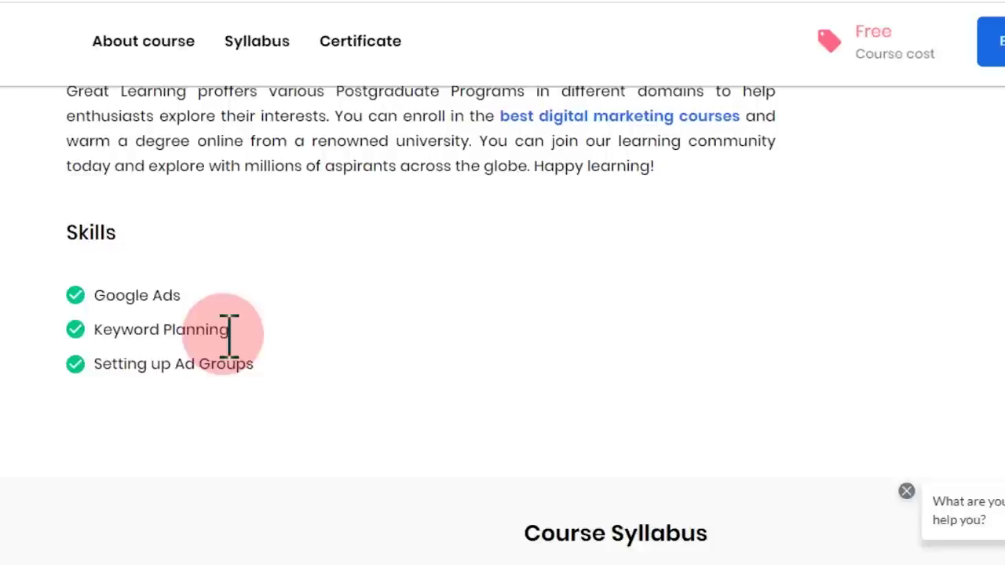
pyautogui.scroll(5, 510, 361)
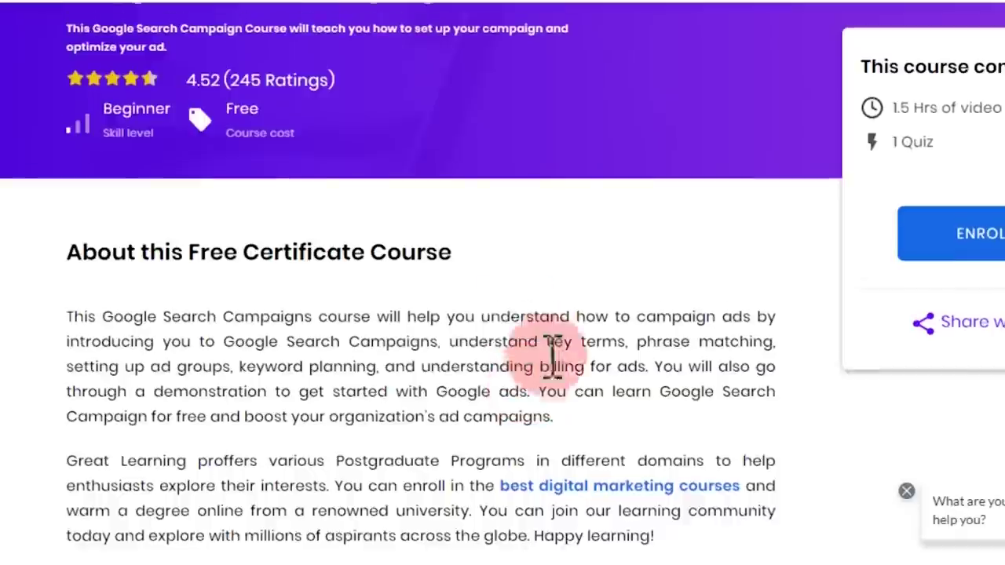
pyautogui.scroll(-5, 511, 369)
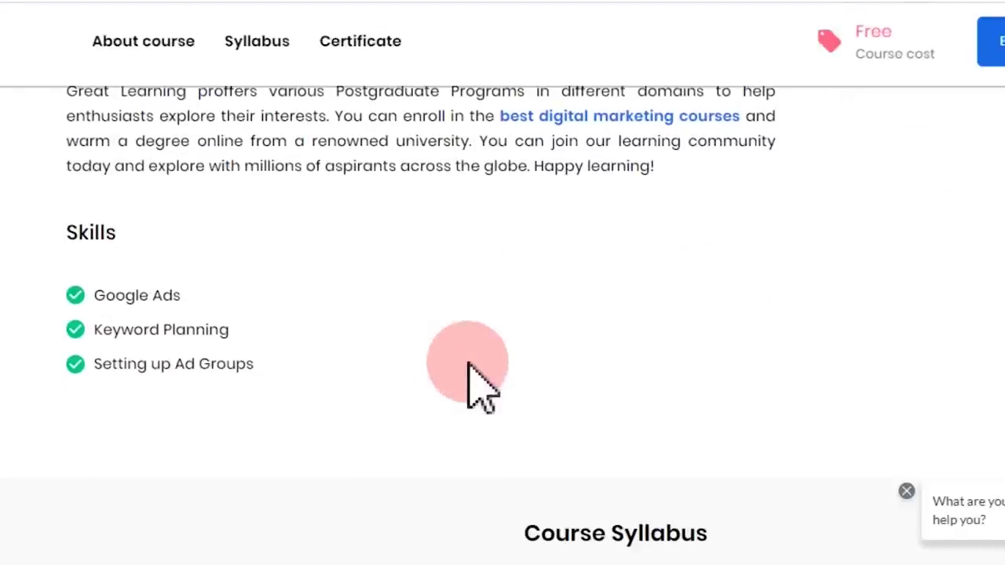
pyautogui.scroll(2, 526, 236)
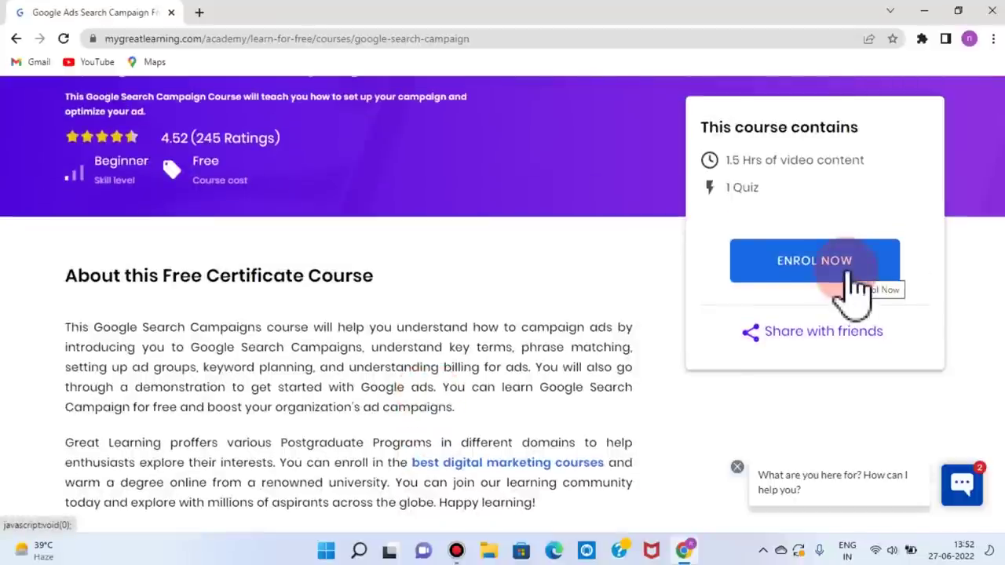
pyautogui.click(846, 271)
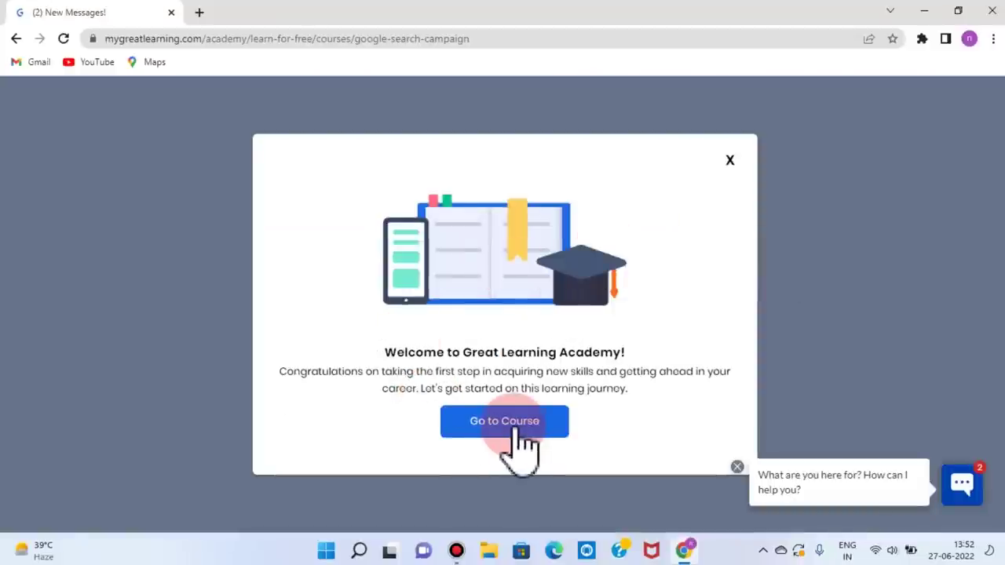
pyautogui.click(515, 428)
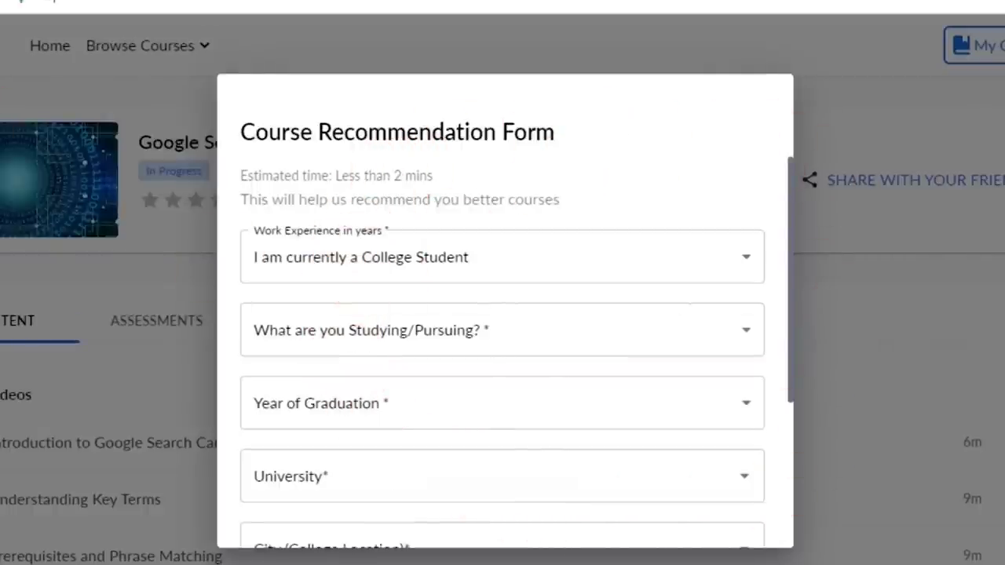
pyautogui.click(542, 353)
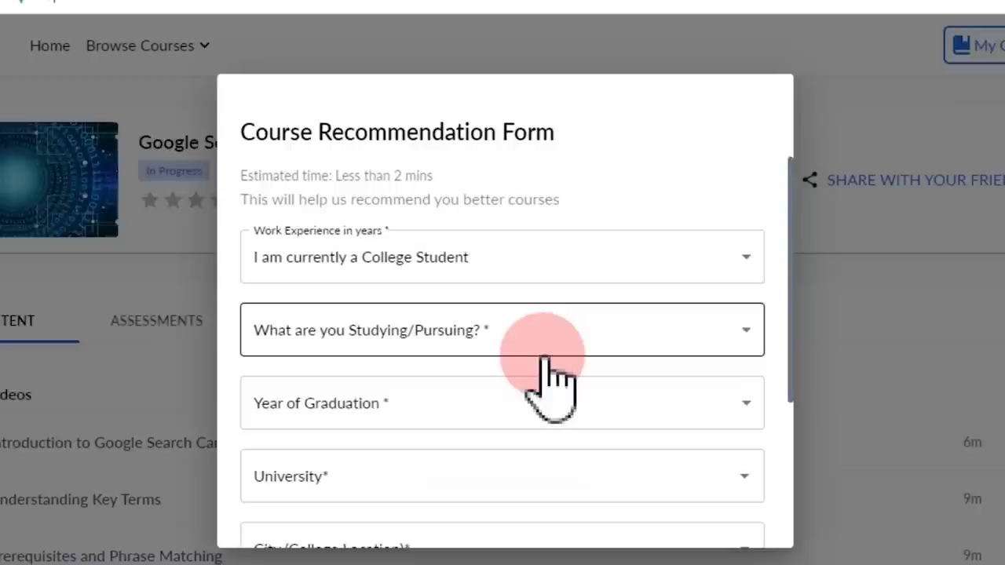
pyautogui.click(474, 392)
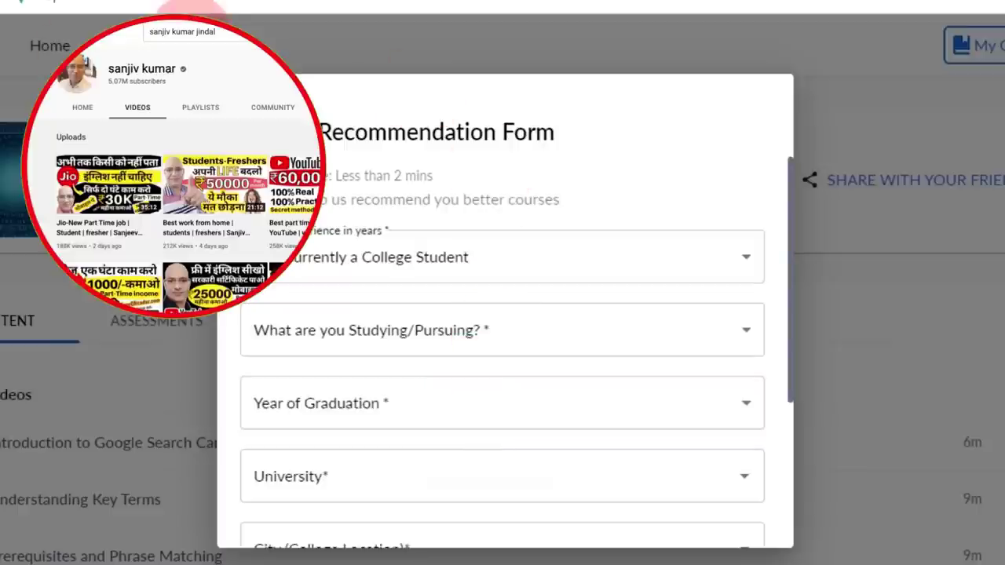
pyautogui.click(566, 534)
pyautogui.click(813, 552)
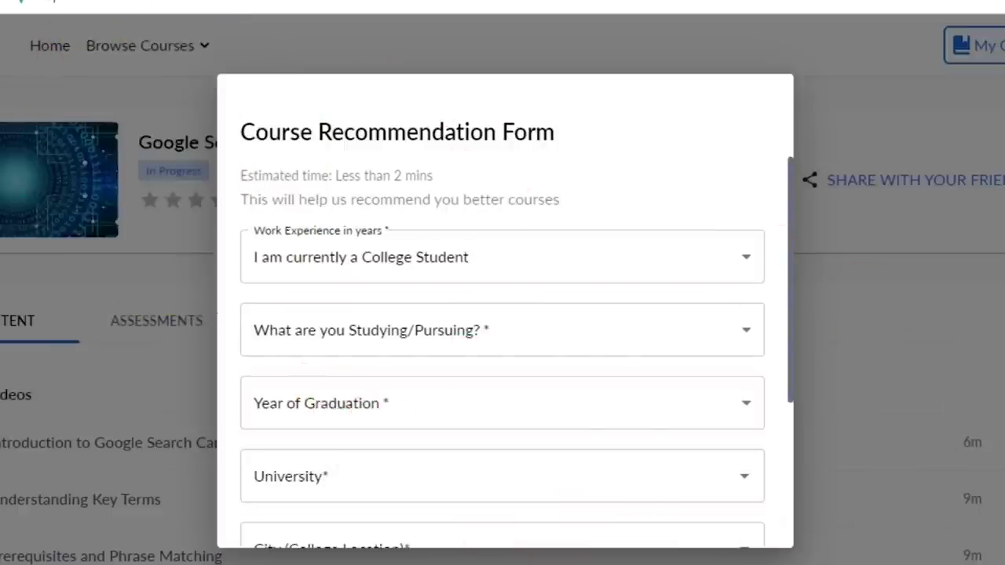
pyautogui.click(410, 480)
pyautogui.click(416, 334)
pyautogui.click(592, 482)
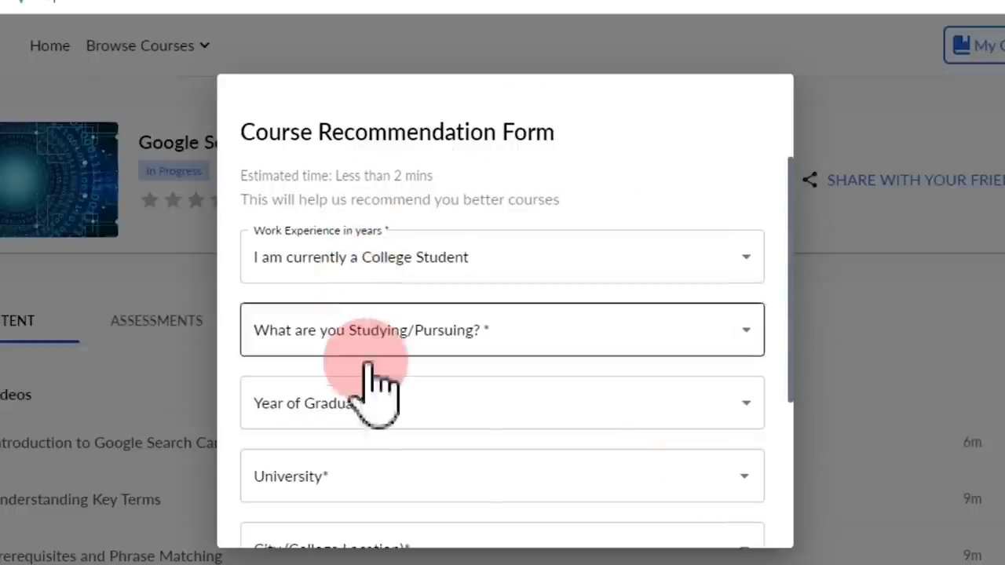
# In the Course Recommendation Form, choose Bachelors/ Undergrad, set the graduation year to 2022 and enter 45 as the latest undergrad percentage
pyautogui.scroll(-3, 601, 354)
pyautogui.scroll(3, 599, 337)
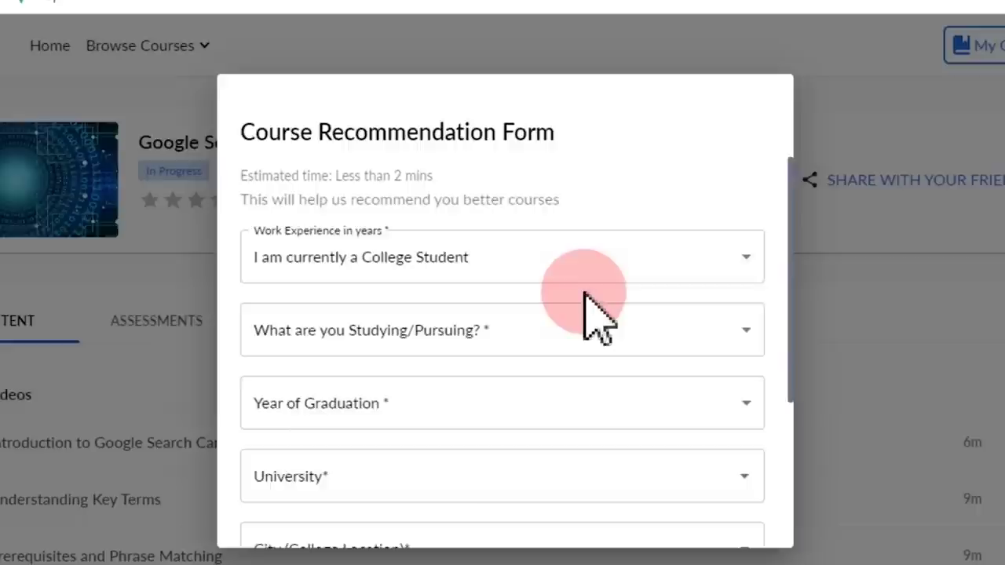
pyautogui.scroll(-1, 585, 302)
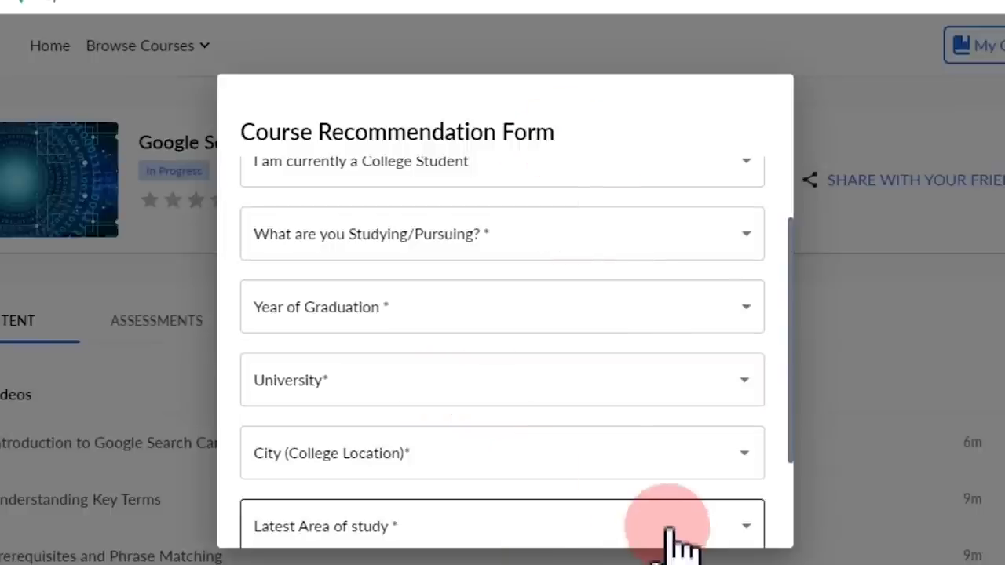
pyautogui.scroll(2, 542, 393)
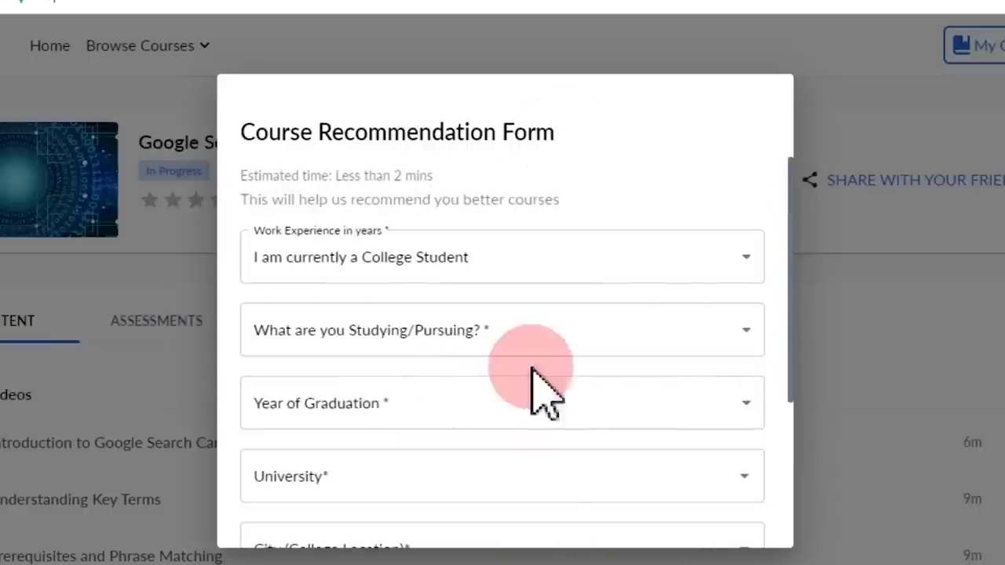
pyautogui.click(750, 334)
pyautogui.click(355, 330)
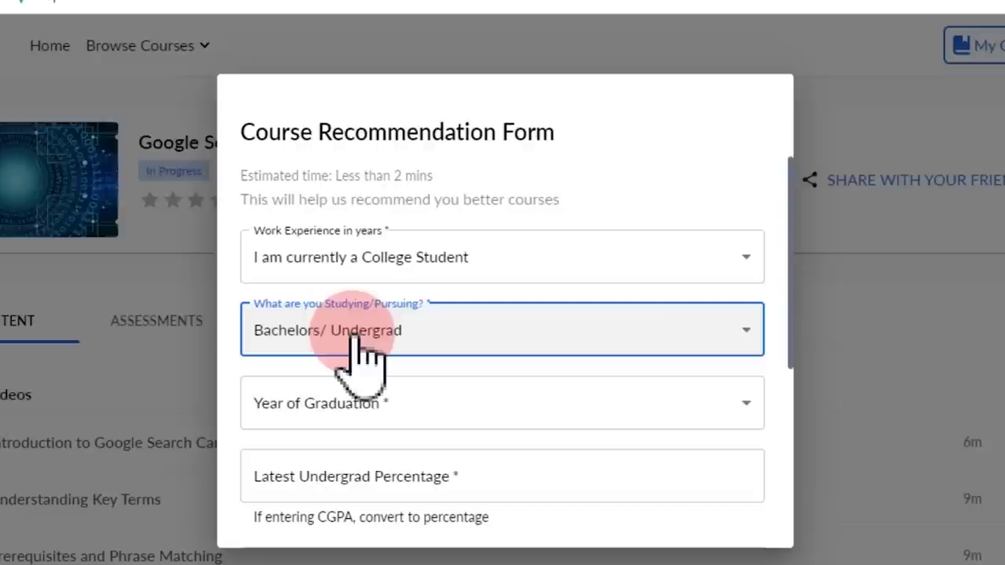
pyautogui.click(349, 405)
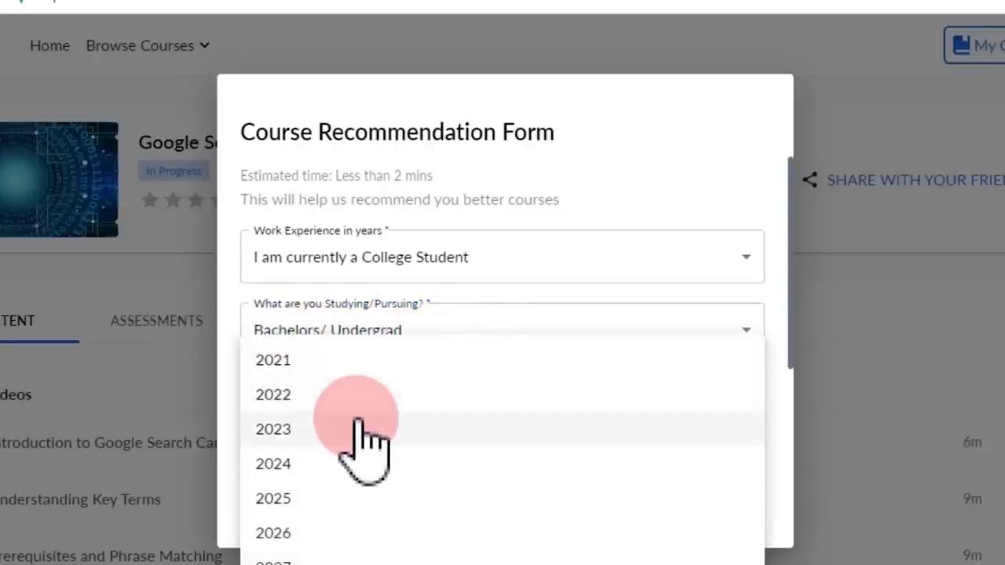
pyautogui.click(289, 399)
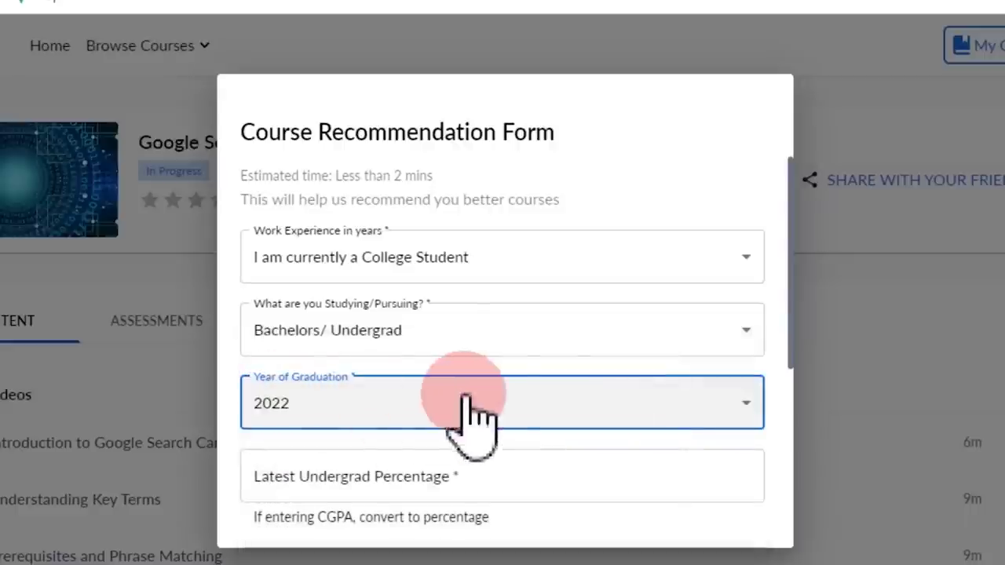
pyautogui.scroll(-2, 503, 393)
pyautogui.click(377, 285)
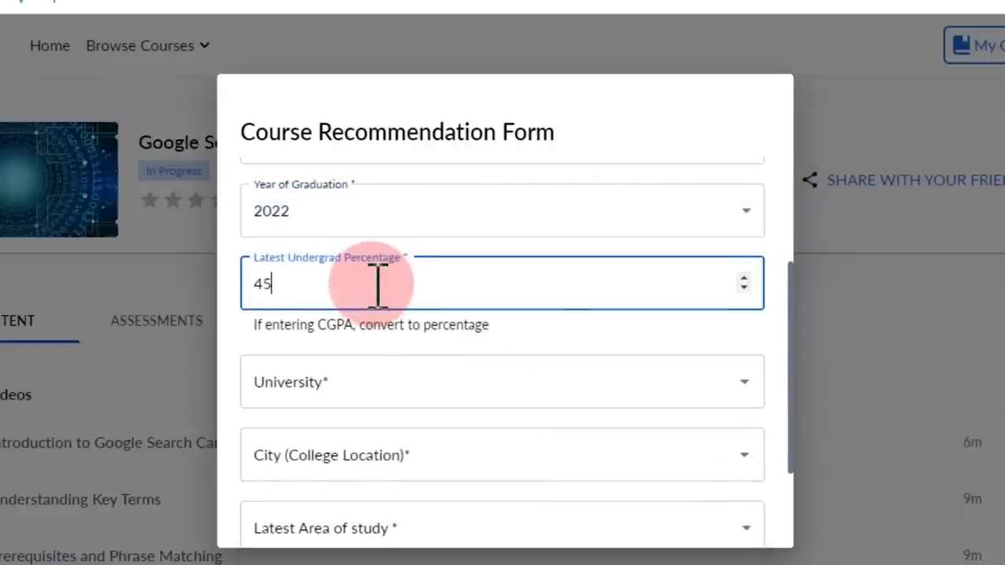
# Choose University of Delhi as the university and Shyam Lal College as the college
pyautogui.click(353, 381)
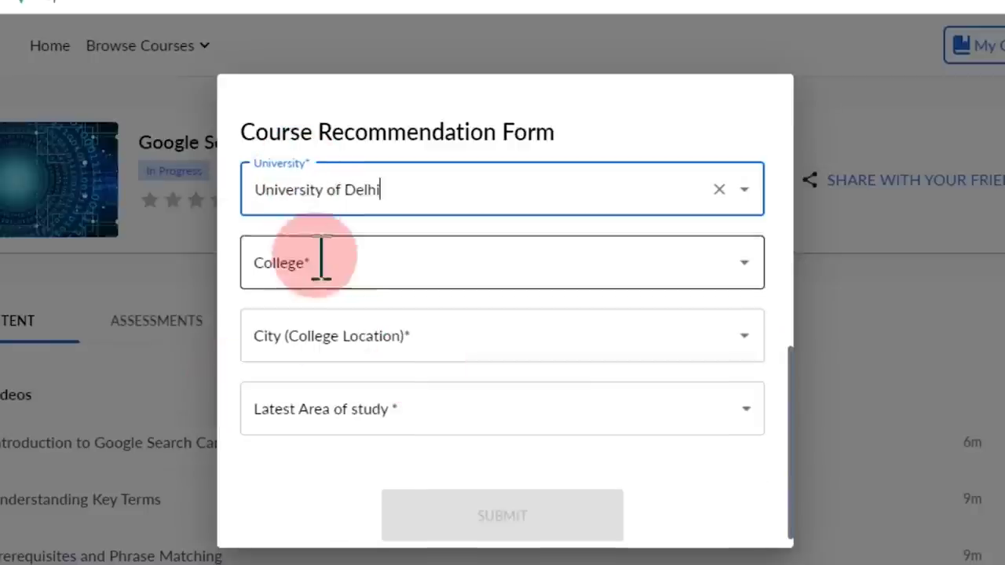
pyautogui.click(343, 274)
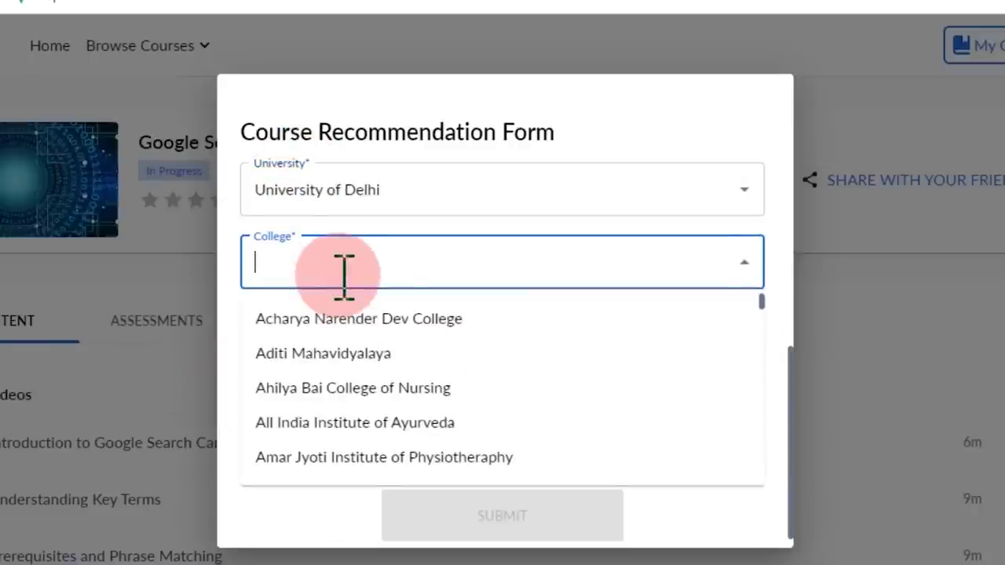
pyautogui.write('sHYAM')
pyautogui.click(382, 345)
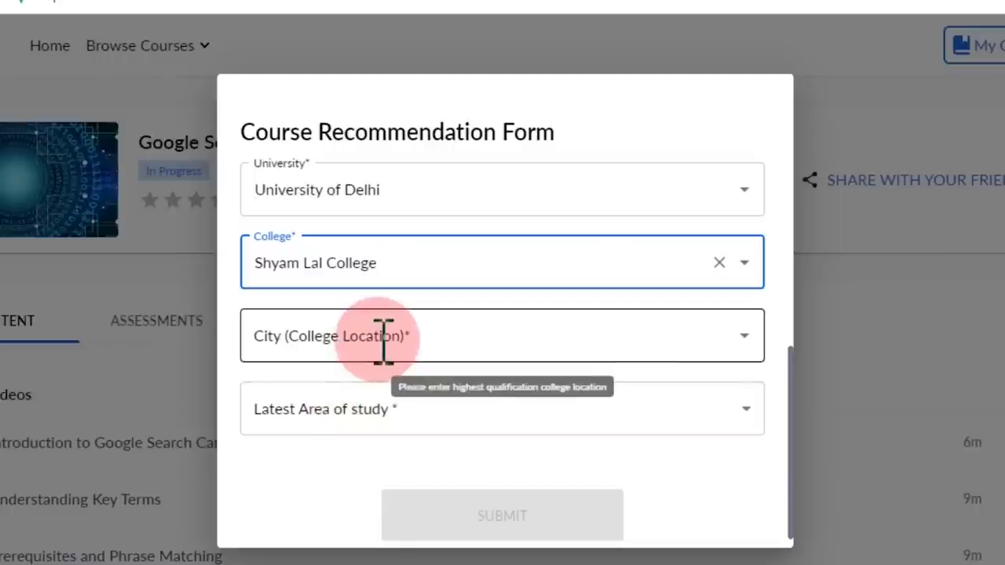
# Set the college city to Abohar, Punjab and the latest area of study to BCA, and submit the form
pyautogui.click(384, 339)
pyautogui.click(383, 432)
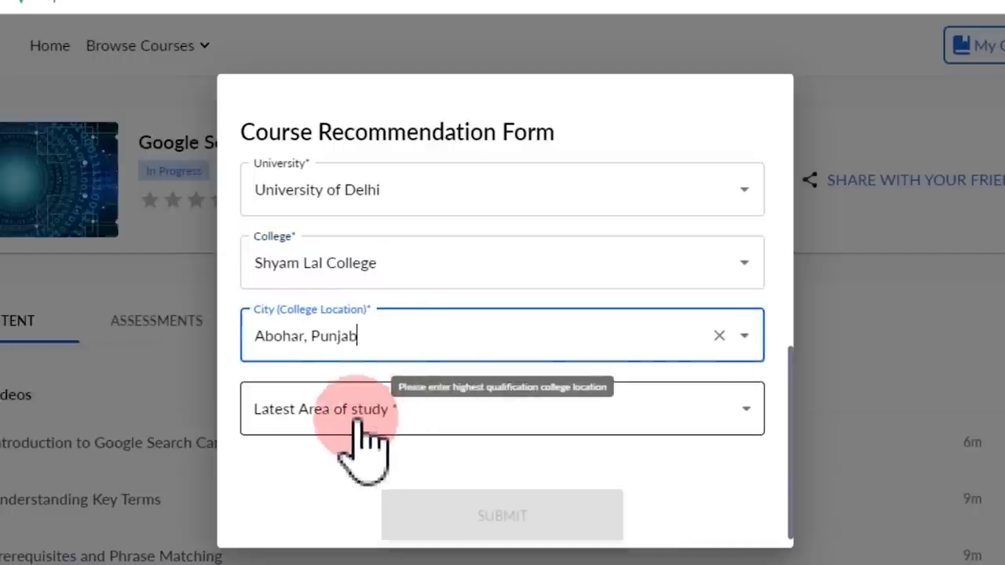
pyautogui.click(363, 424)
pyautogui.click(306, 433)
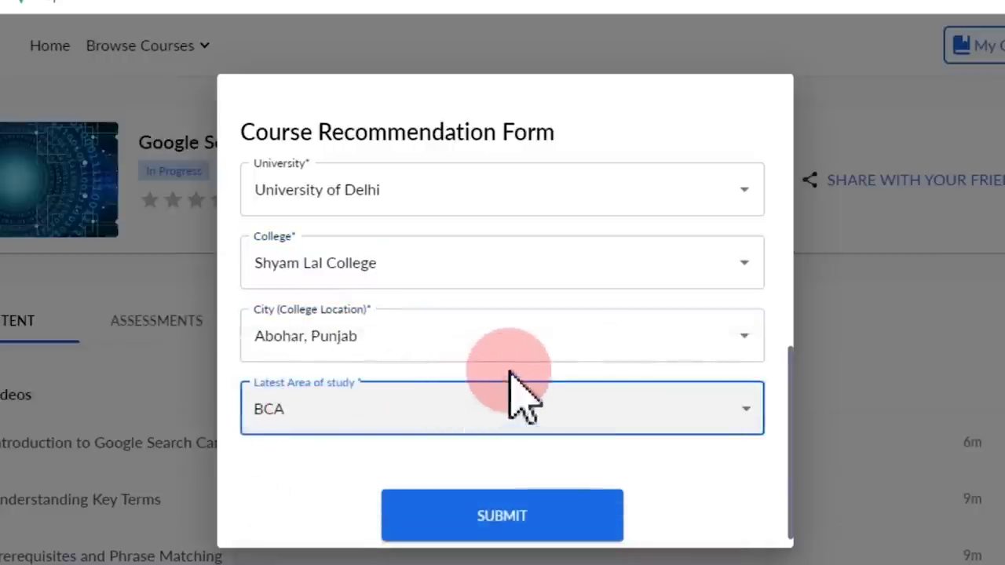
pyautogui.click(532, 516)
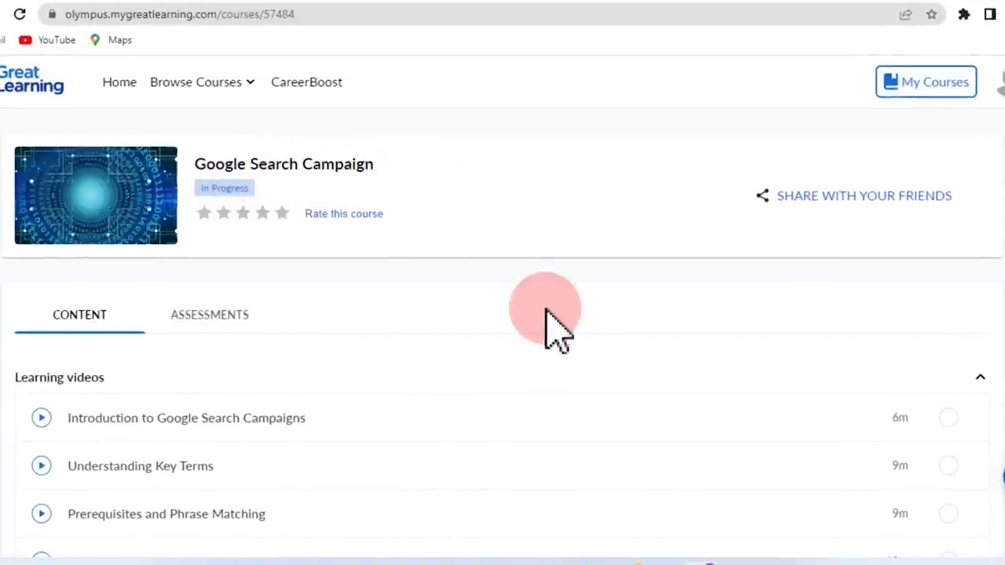
# Review the course's learning videos, PG program overview, quiz and certificate sections
pyautogui.scroll(-3, 549, 325)
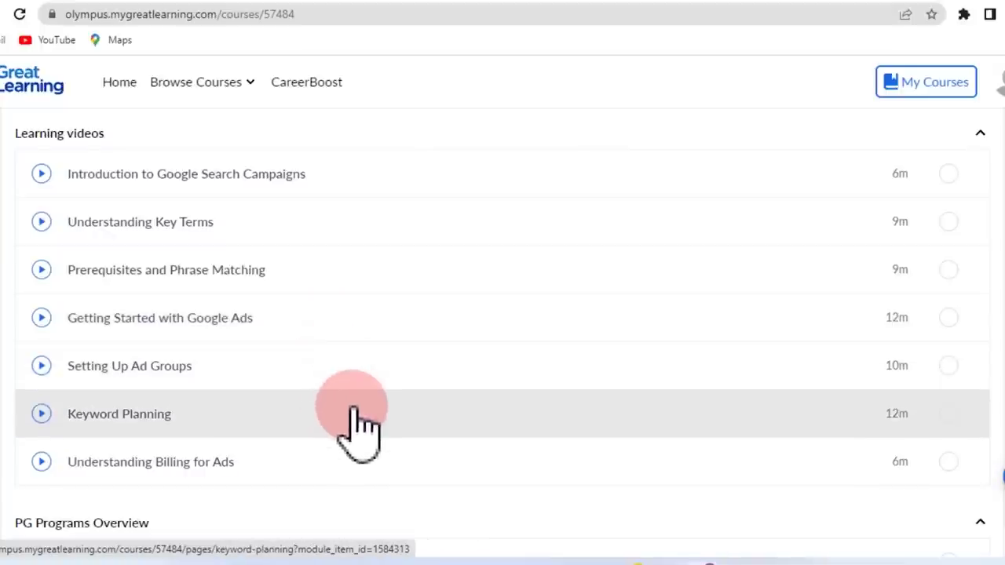
pyautogui.scroll(-1, 357, 424)
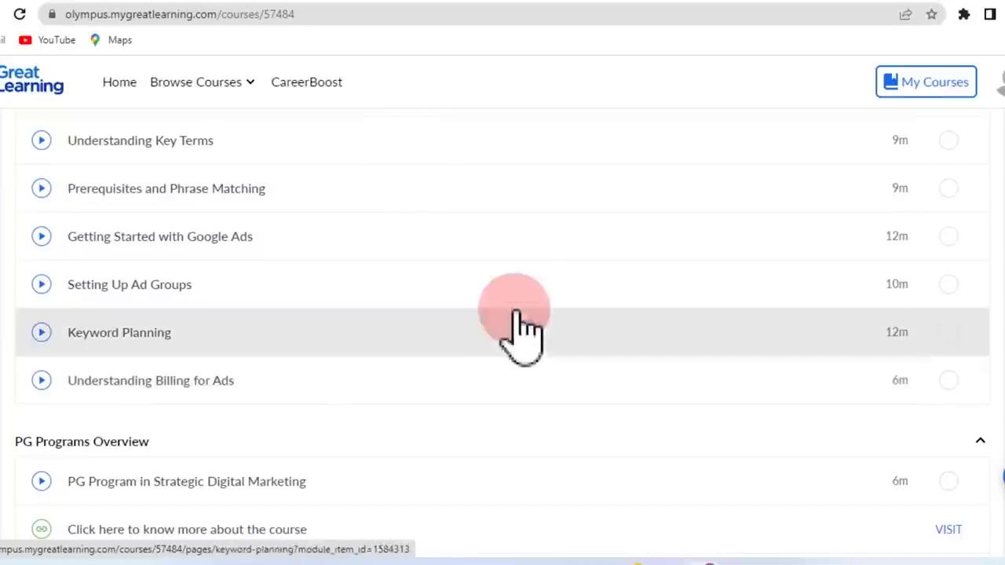
pyautogui.scroll(-3, 523, 318)
pyautogui.scroll(-1, 530, 302)
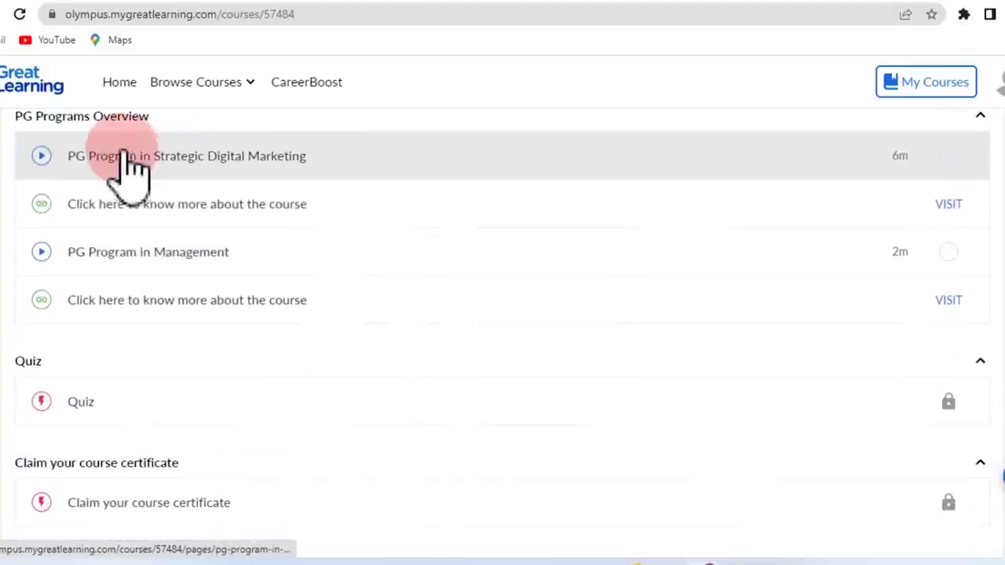
pyautogui.scroll(-2, 608, 325)
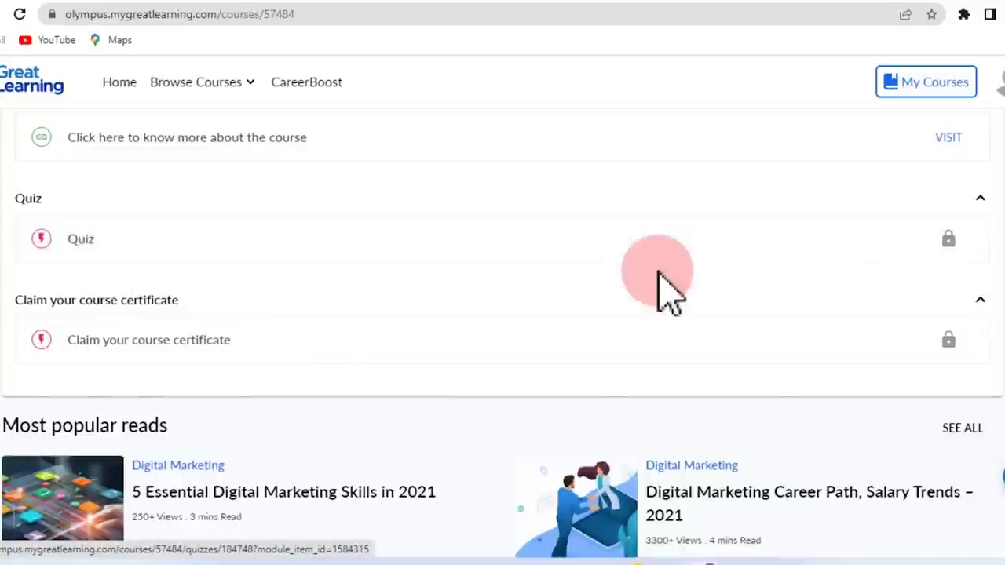
# Examine the learning video titles and durations, the PG Programs Overview items and the locked quiz and certificate items
pyautogui.moveTo(949, 248)
pyautogui.scroll(6, 951, 259)
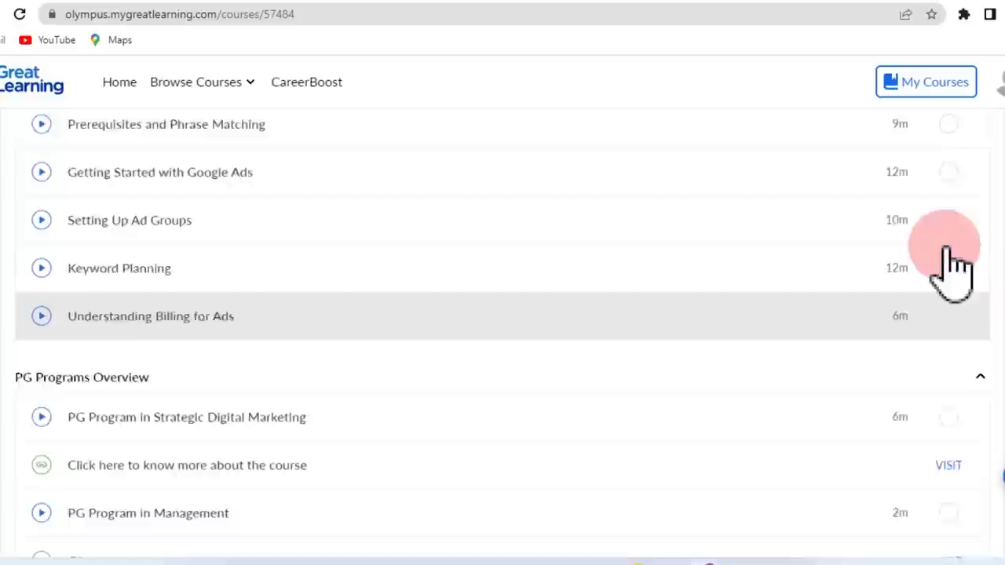
pyautogui.scroll(-3, 967, 365)
pyautogui.scroll(4, 970, 357)
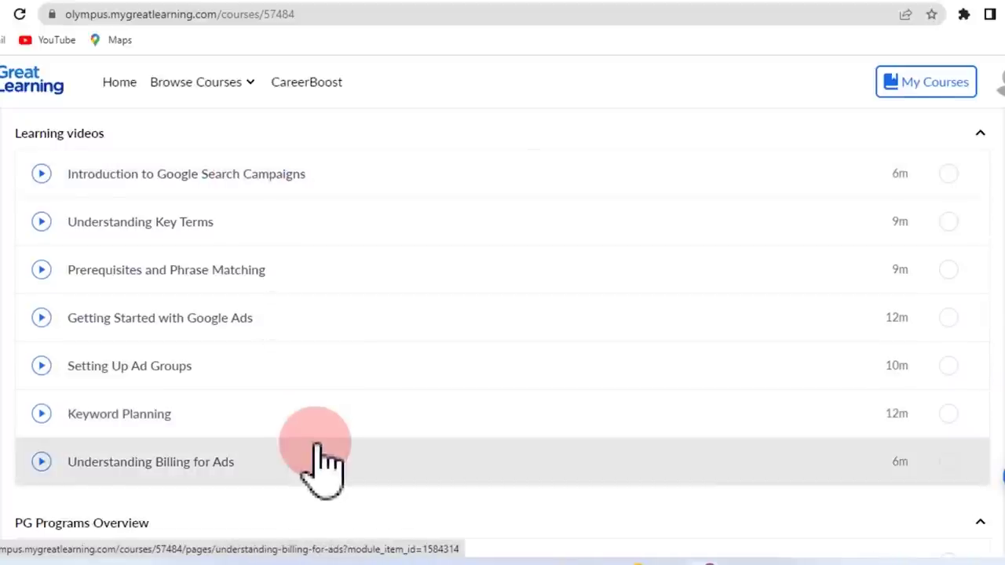
pyautogui.scroll(-5, 340, 448)
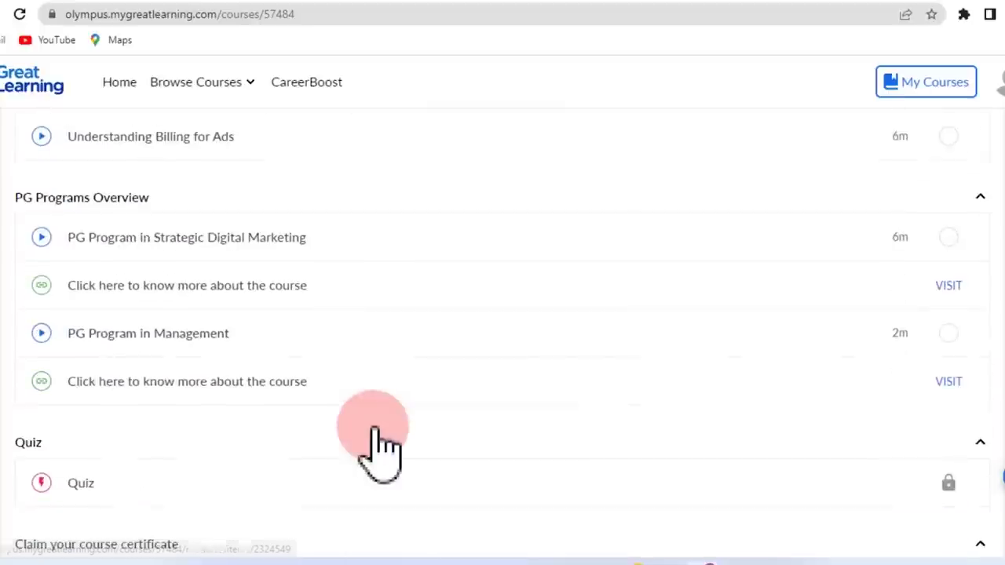
pyautogui.scroll(5, 392, 437)
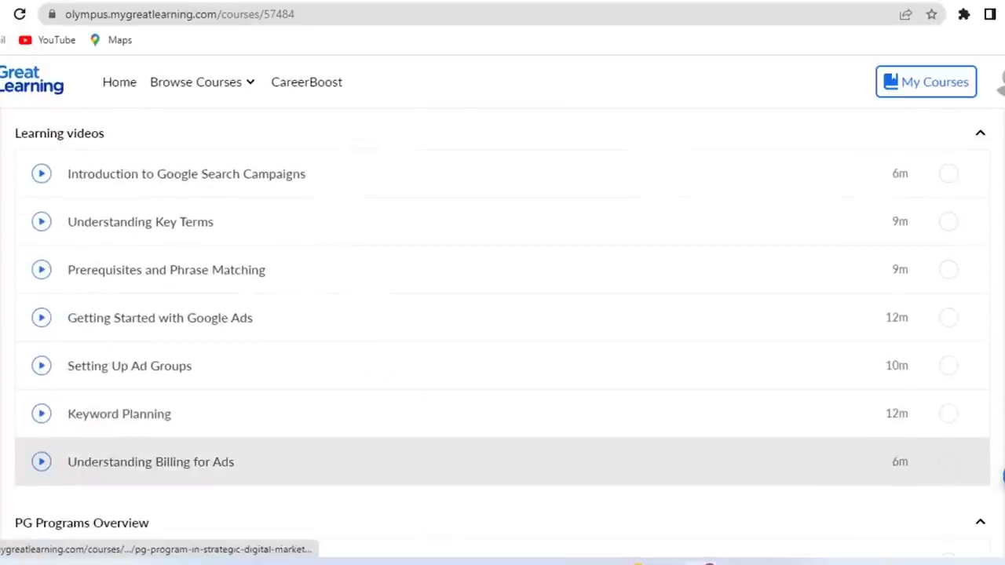
pyautogui.scroll(-3, 971, 506)
pyautogui.scroll(3, 915, 445)
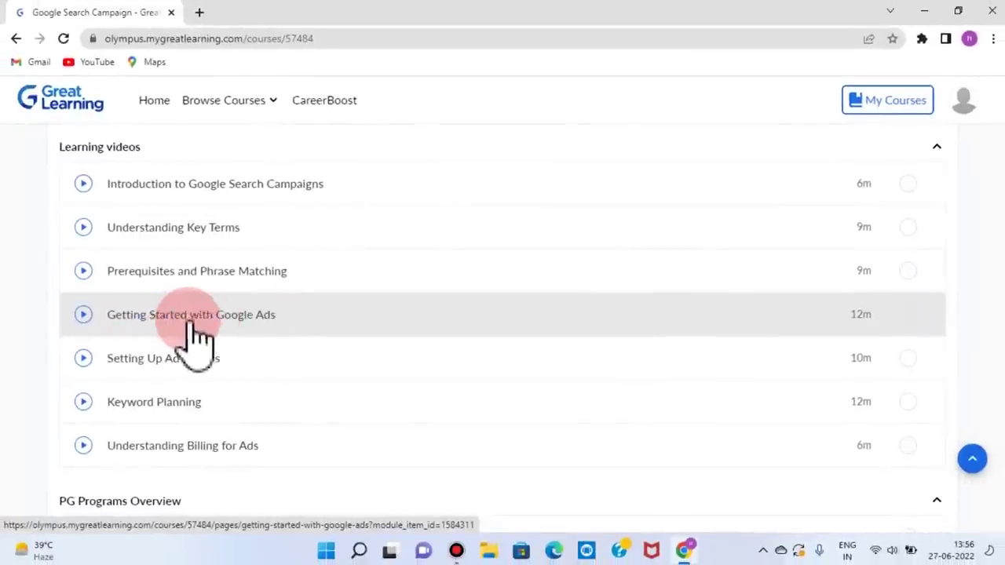
# Open the Getting Started with Google Ads lesson from the learning videos and watch its video
pyautogui.click(258, 322)
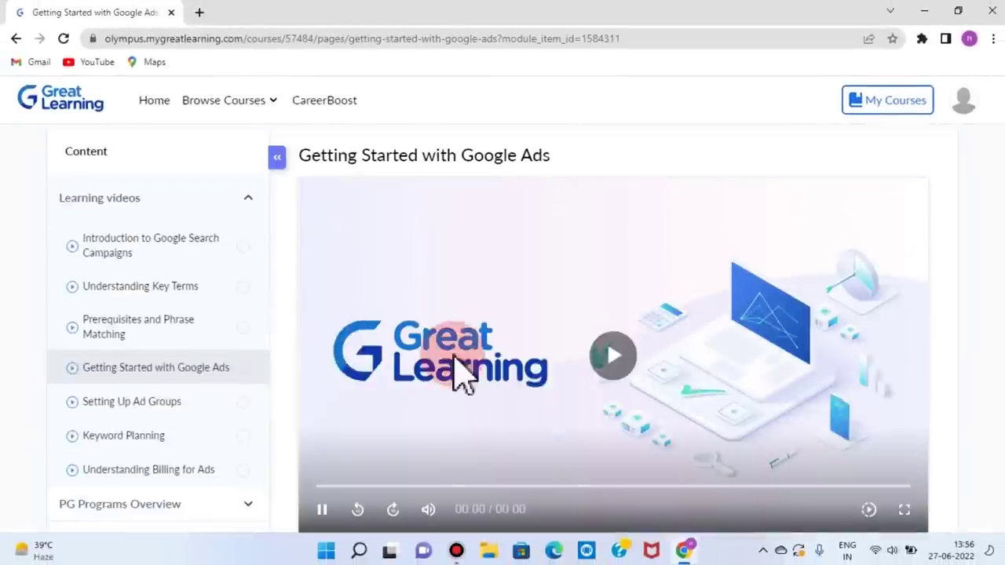
pyautogui.scroll(-2, 404, 341)
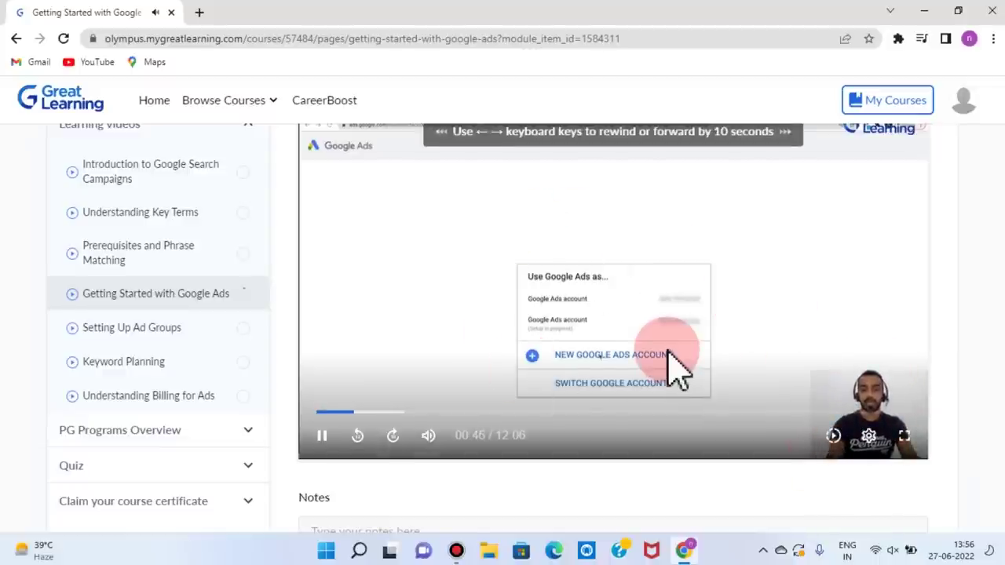
pyautogui.scroll(1, 503, 329)
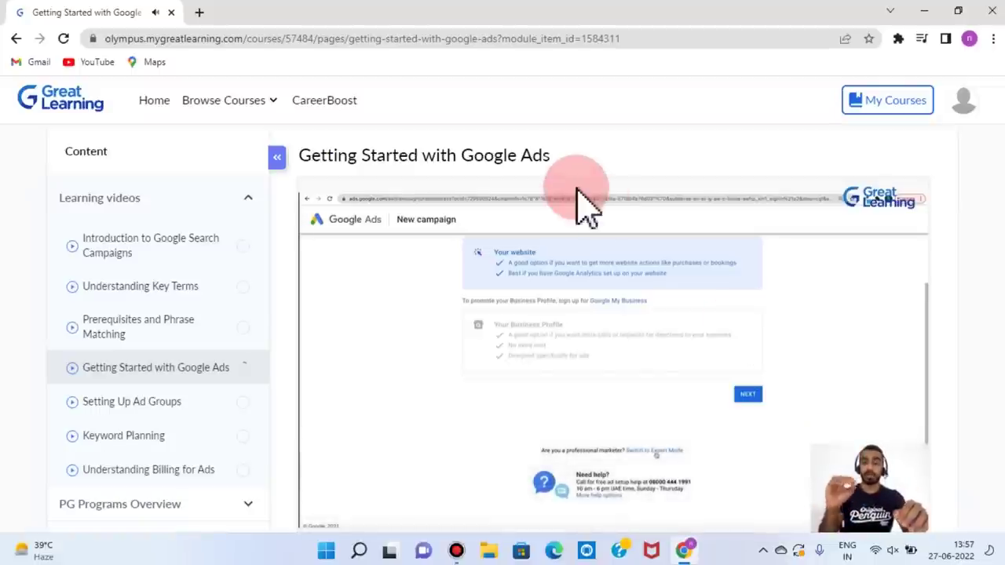
pyautogui.moveTo(595, 393)
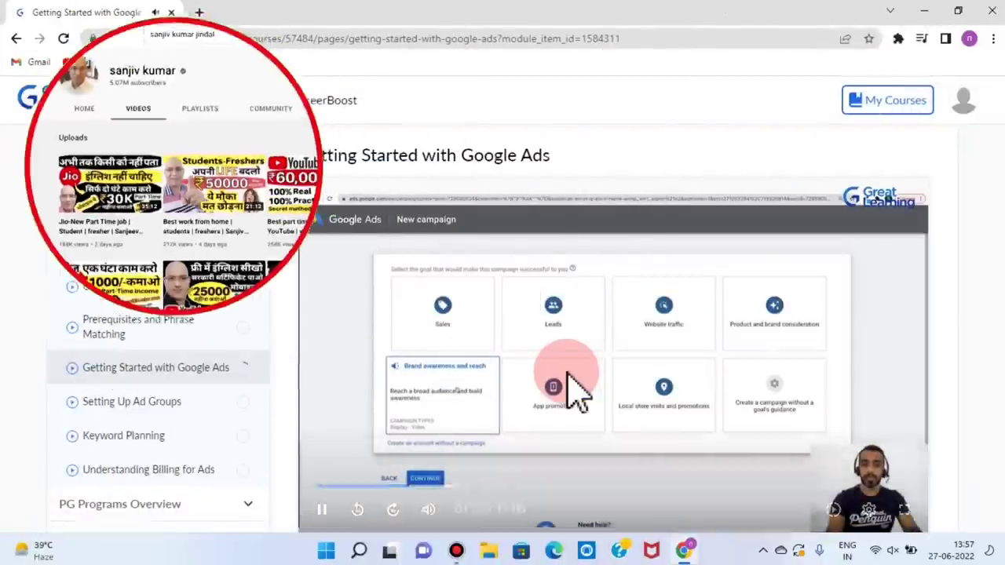
pyautogui.scroll(-1, 565, 393)
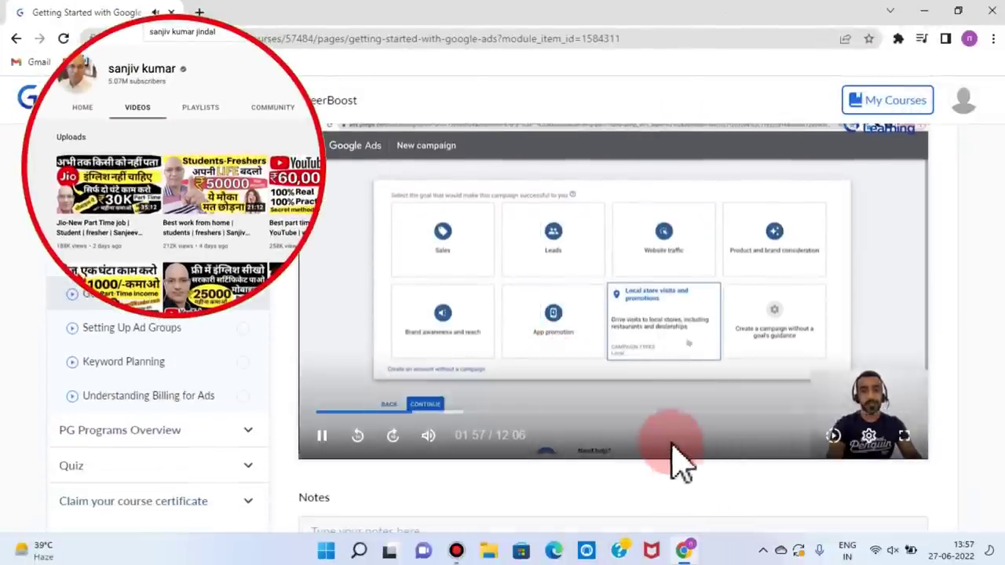
pyautogui.click(624, 350)
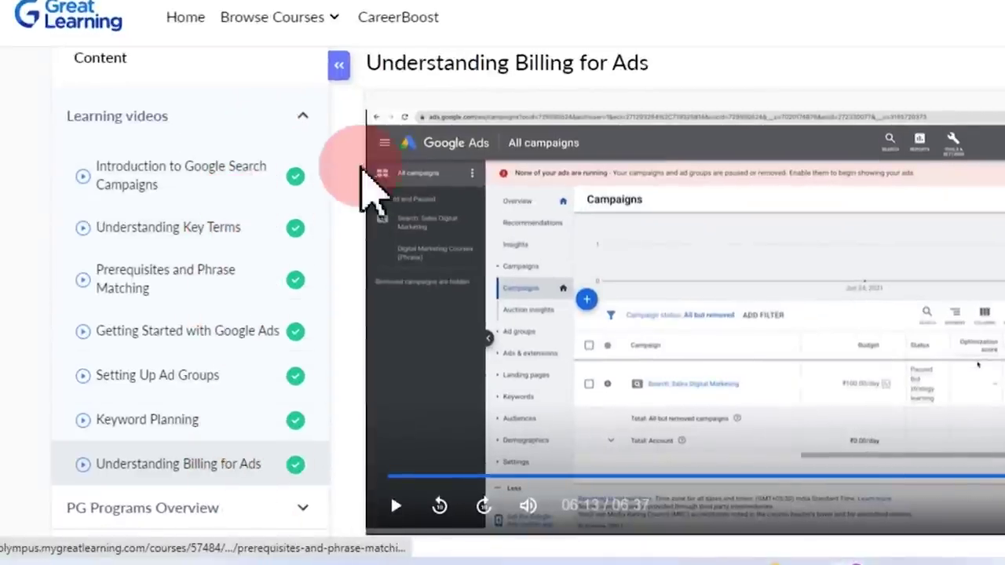
# Open the graded quiz from the course content, read its instructions and start the attempt
pyautogui.scroll(-4, 294, 424)
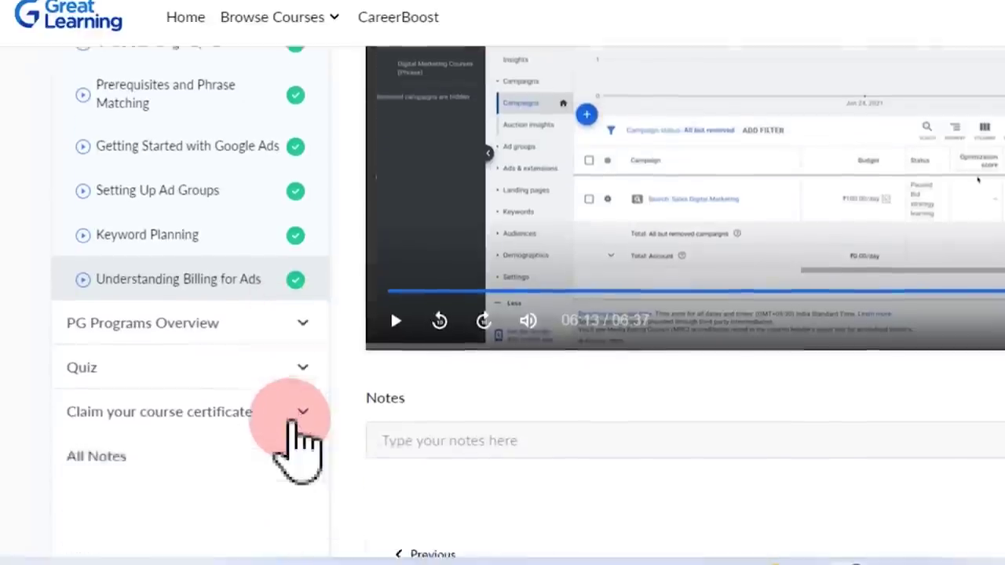
pyautogui.scroll(-4, 165, 282)
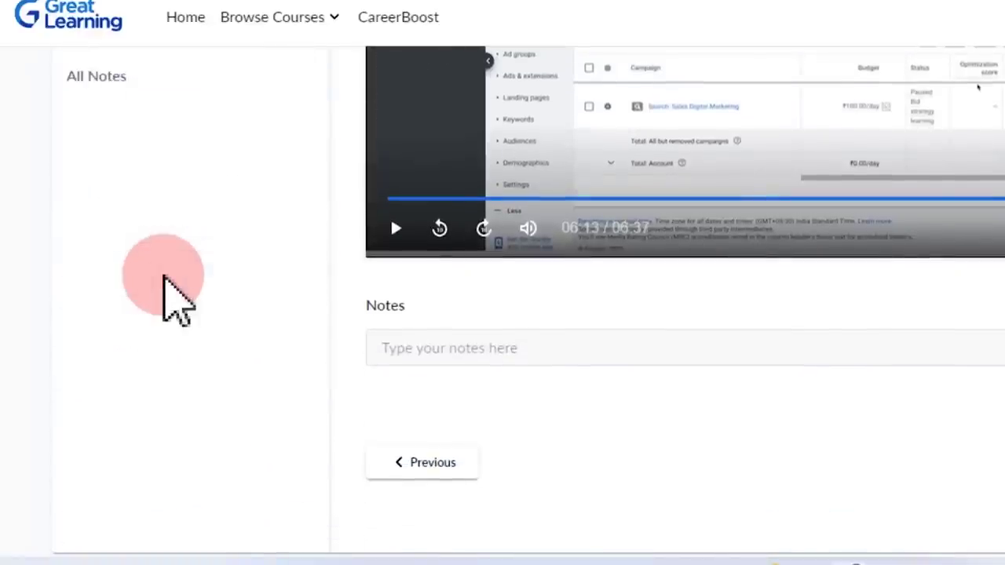
pyautogui.scroll(3, 168, 269)
pyautogui.scroll(2, 270, 212)
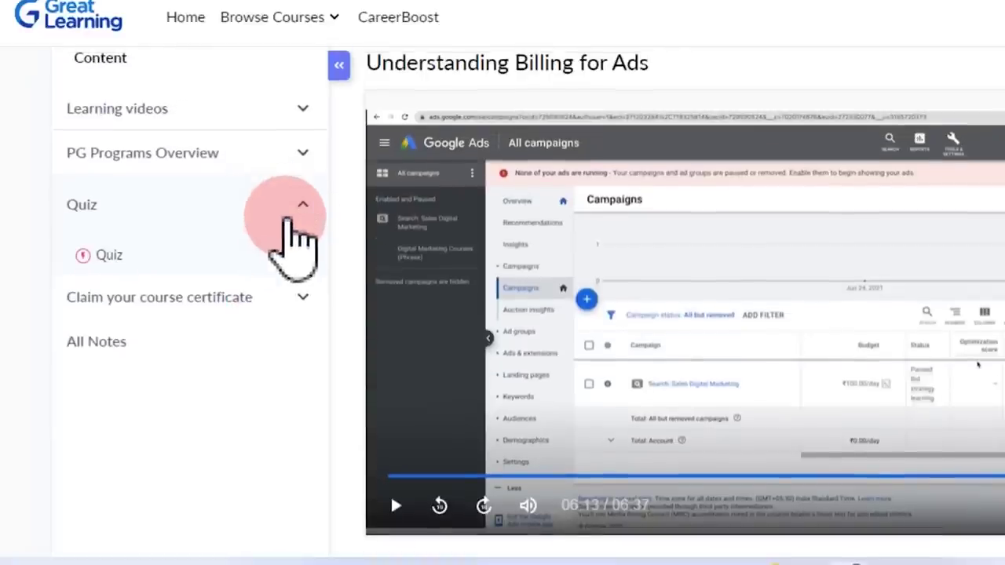
pyautogui.click(86, 258)
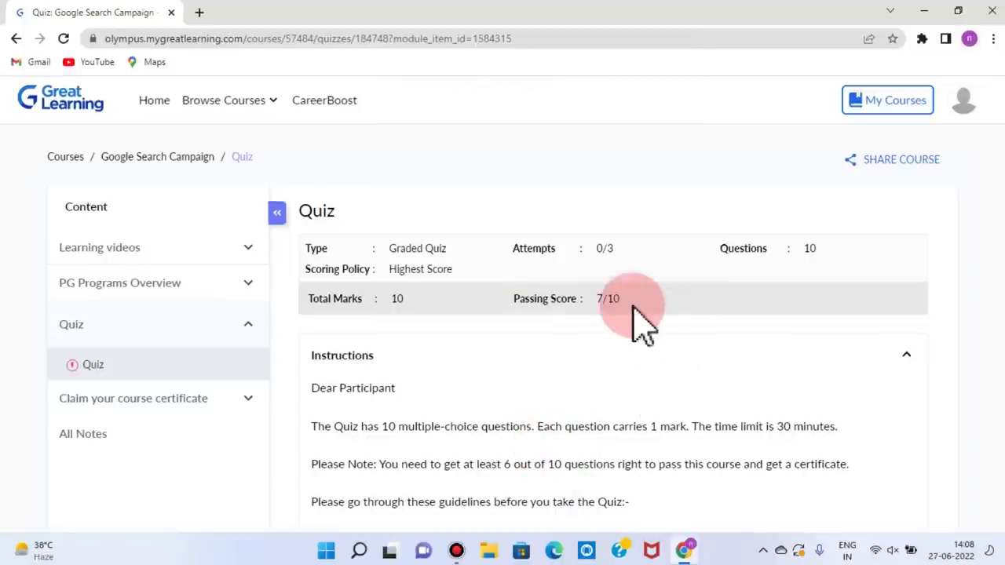
pyautogui.scroll(-4, 652, 339)
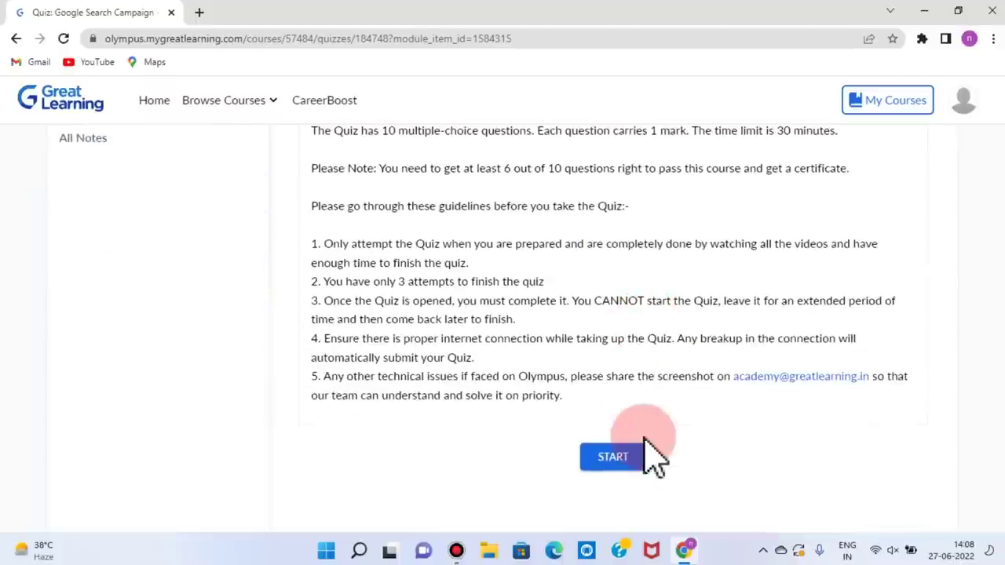
pyautogui.click(612, 462)
pyautogui.click(662, 337)
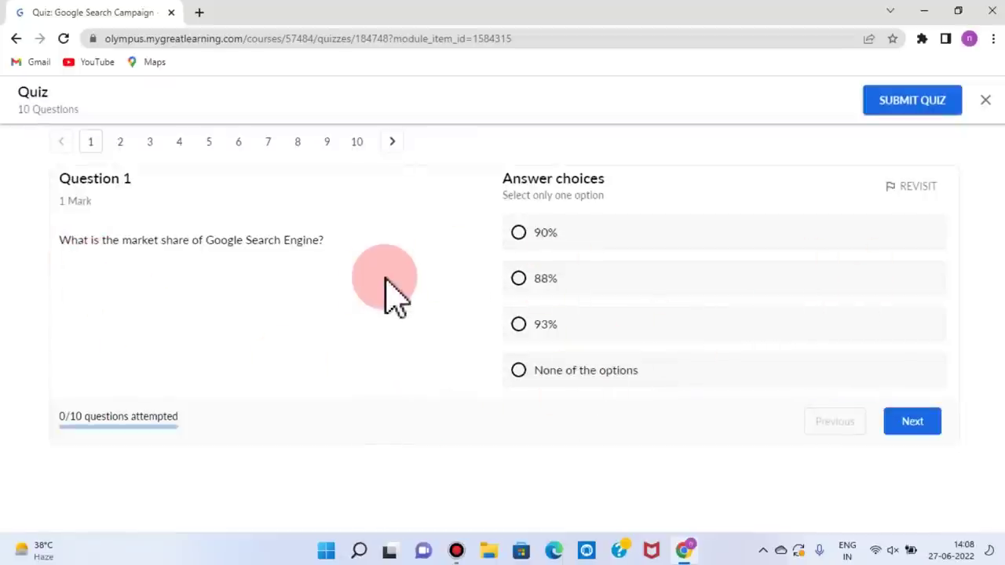
# Answer quiz questions 1 to 4 with 90%, Search Engine Results Page, the first listed option for question 3, and Impressions
pyautogui.click(526, 243)
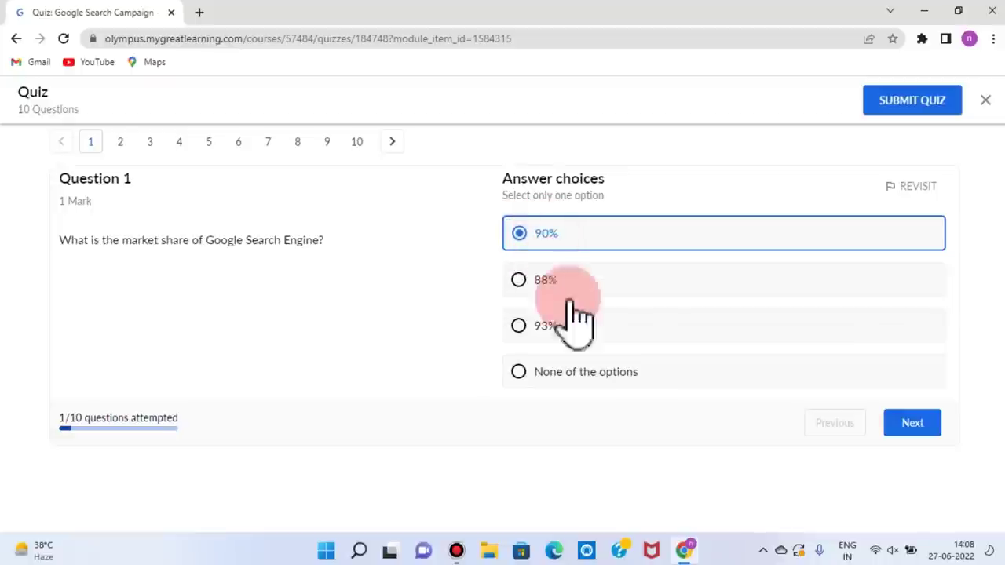
pyautogui.click(915, 424)
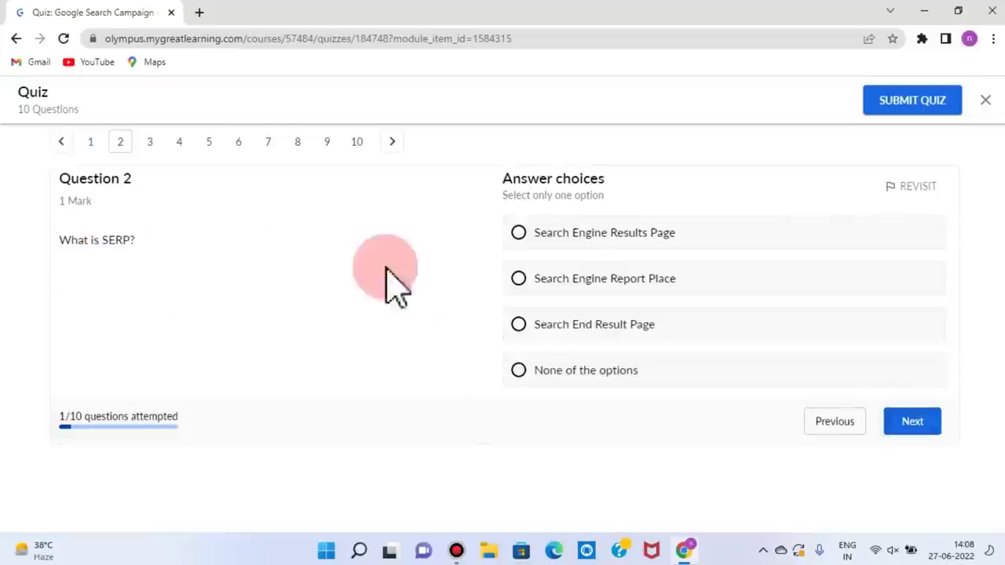
pyautogui.click(519, 234)
pyautogui.click(520, 234)
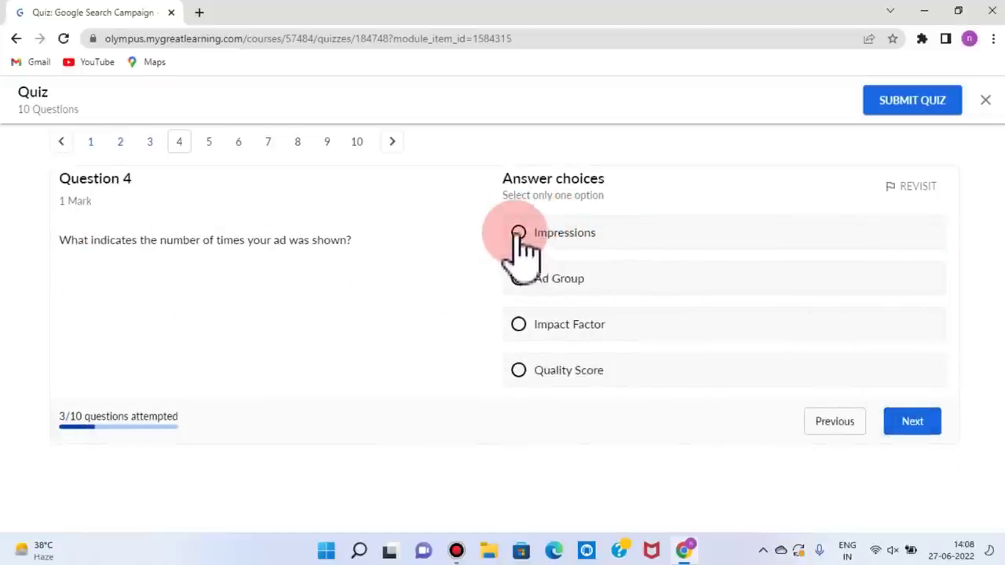
pyautogui.click(518, 234)
pyautogui.click(912, 424)
# Answer quiz questions 5 to 7 with Campaign, the first listed option for question 6, and All of the options
pyautogui.click(519, 234)
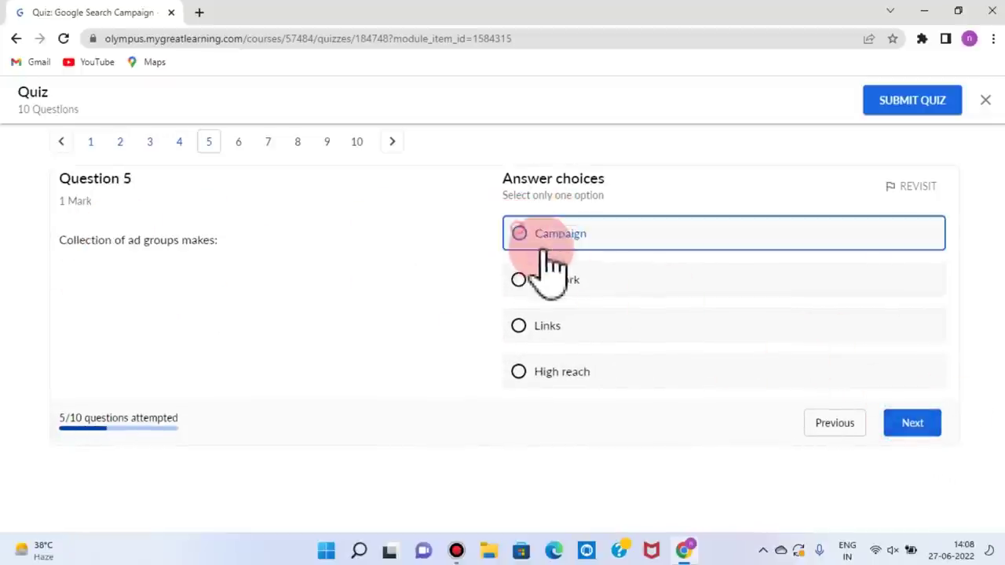
pyautogui.click(911, 422)
pyautogui.click(518, 234)
pyautogui.click(910, 422)
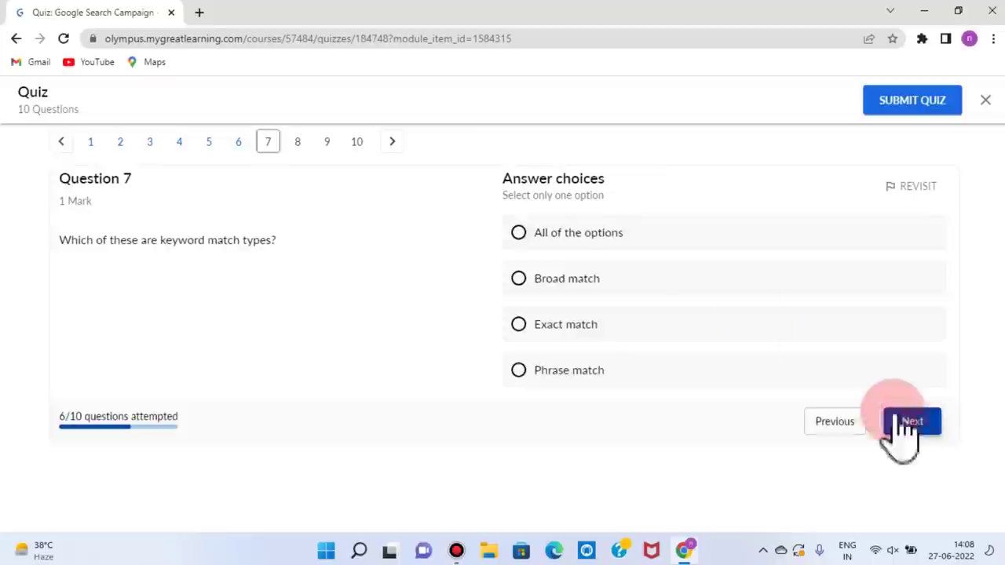
pyautogui.click(520, 234)
pyautogui.click(913, 424)
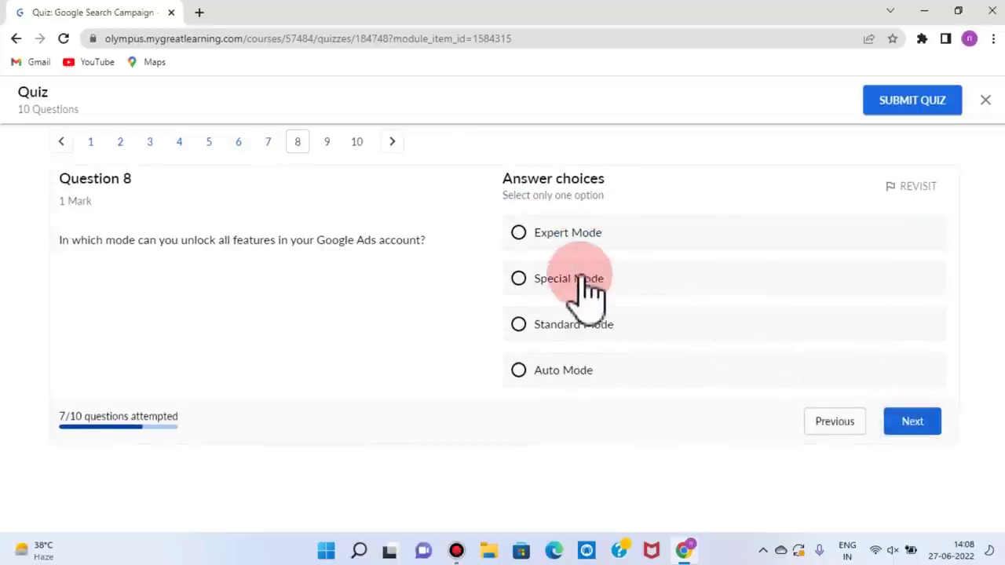
# Answer questions 8 to 10 with Expert Mode, the first listed option for question 9, and Get the right keywords based on search volume
pyautogui.click(521, 235)
pyautogui.click(910, 422)
pyautogui.click(519, 234)
pyautogui.click(902, 428)
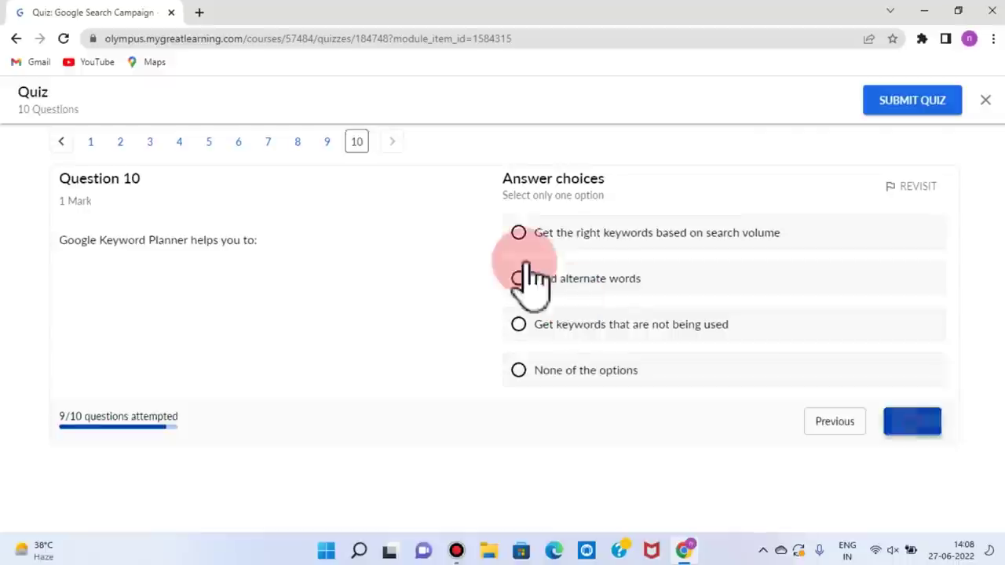
pyautogui.click(520, 234)
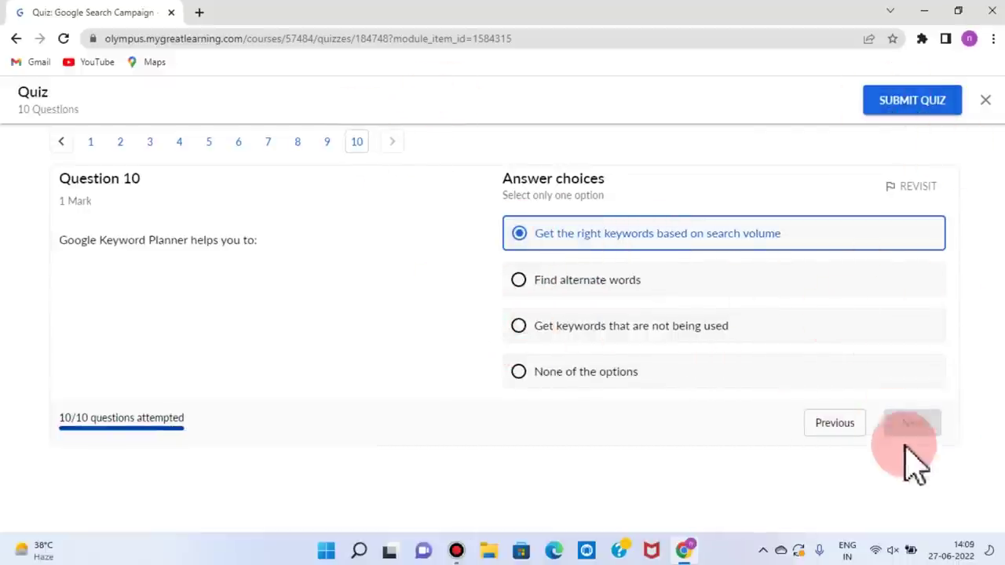
# Submit the quiz attempt, confirm the submission and continue past the result dialog
pyautogui.click(881, 106)
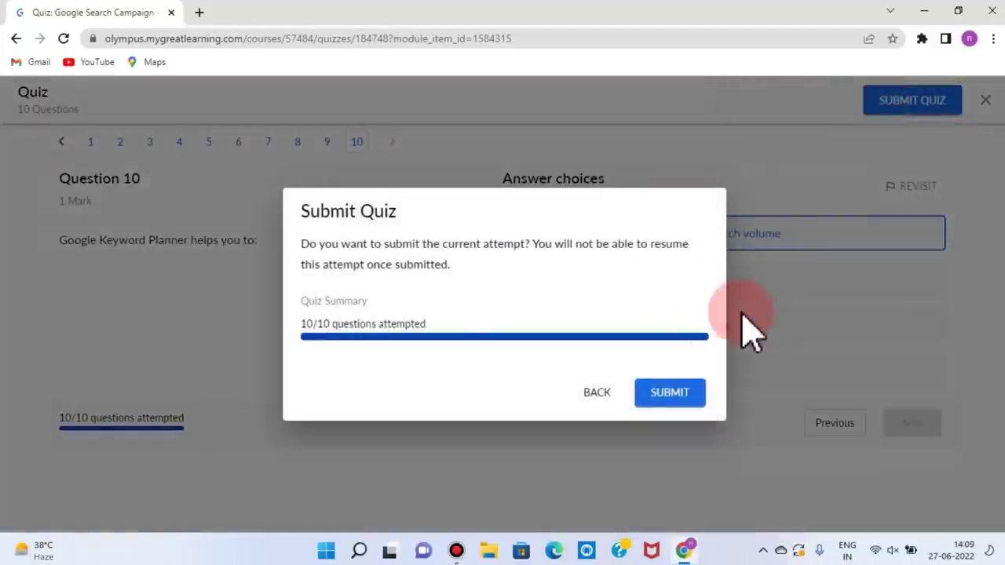
pyautogui.click(661, 398)
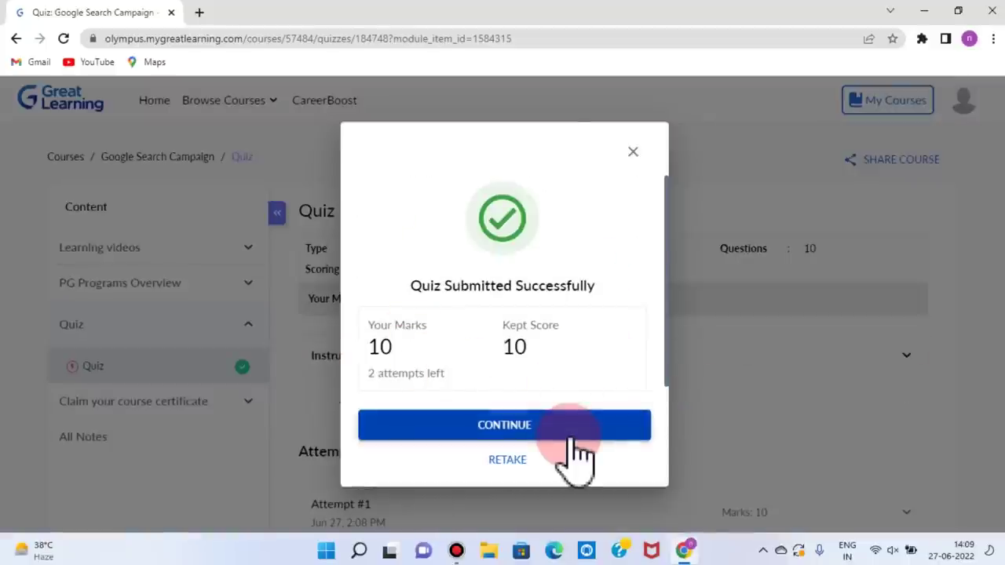
pyautogui.click(490, 431)
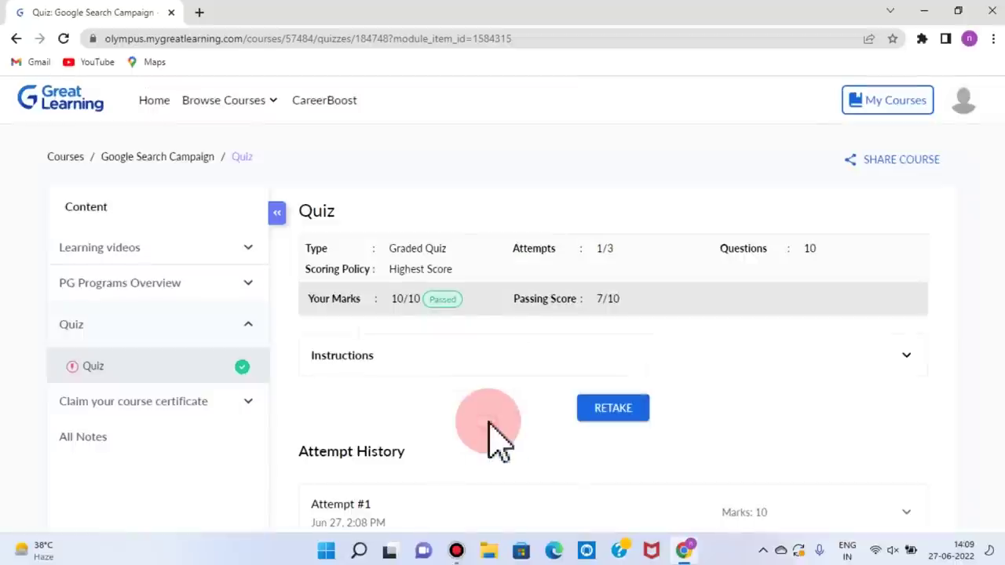
# Proceed to the course certificate claim page, claim the certificate and start its survey now
pyautogui.scroll(-5, 808, 404)
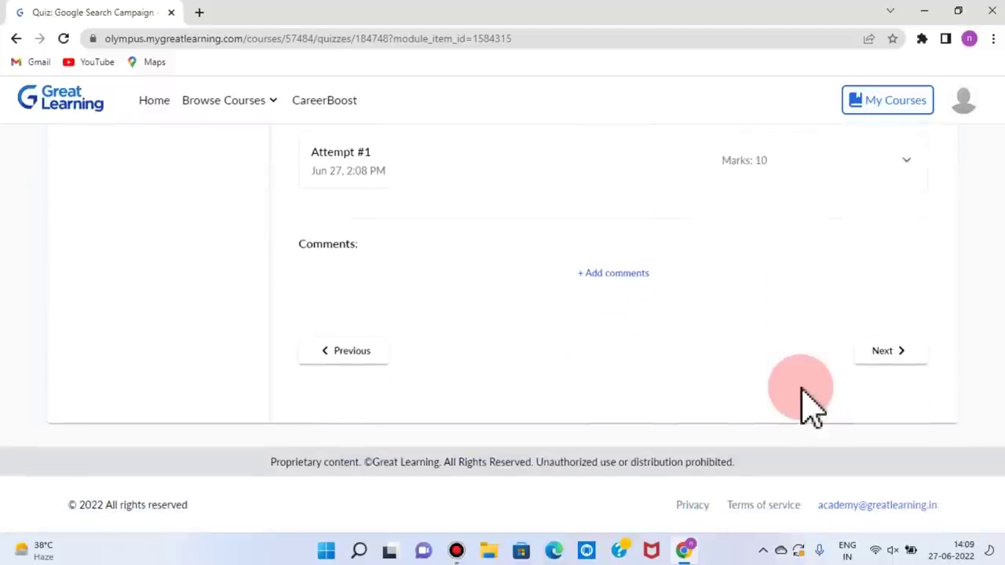
pyautogui.click(916, 369)
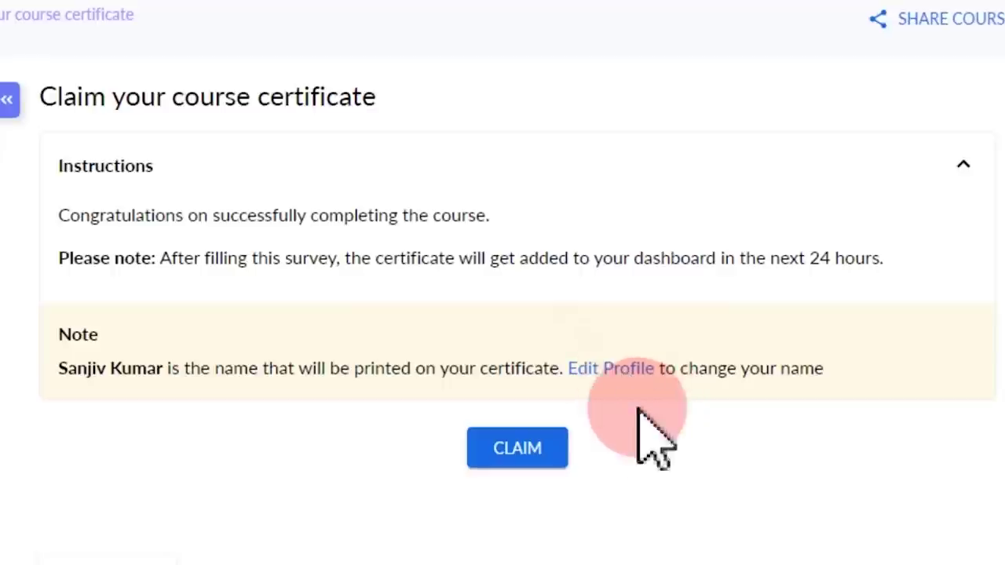
pyautogui.click(515, 454)
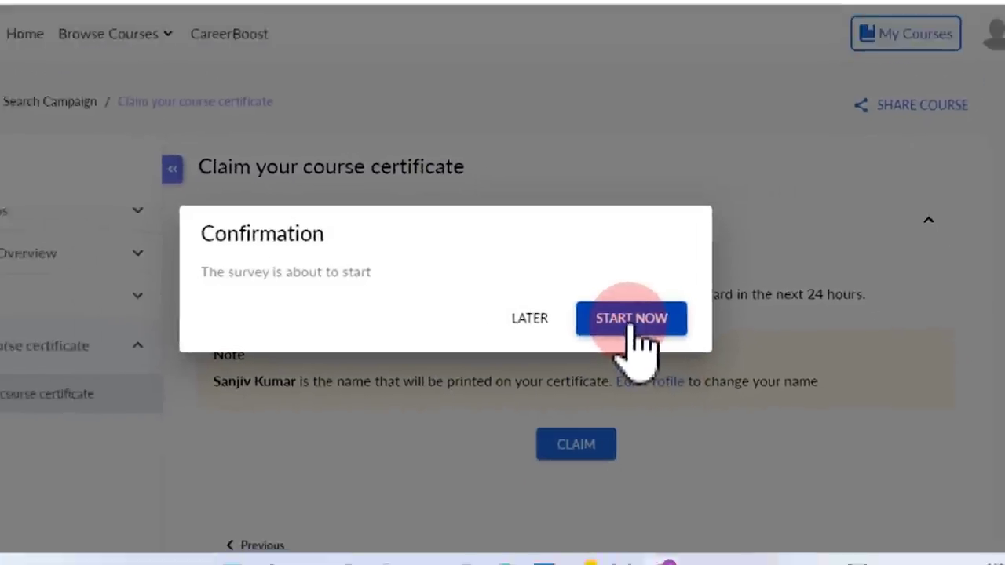
pyautogui.click(619, 306)
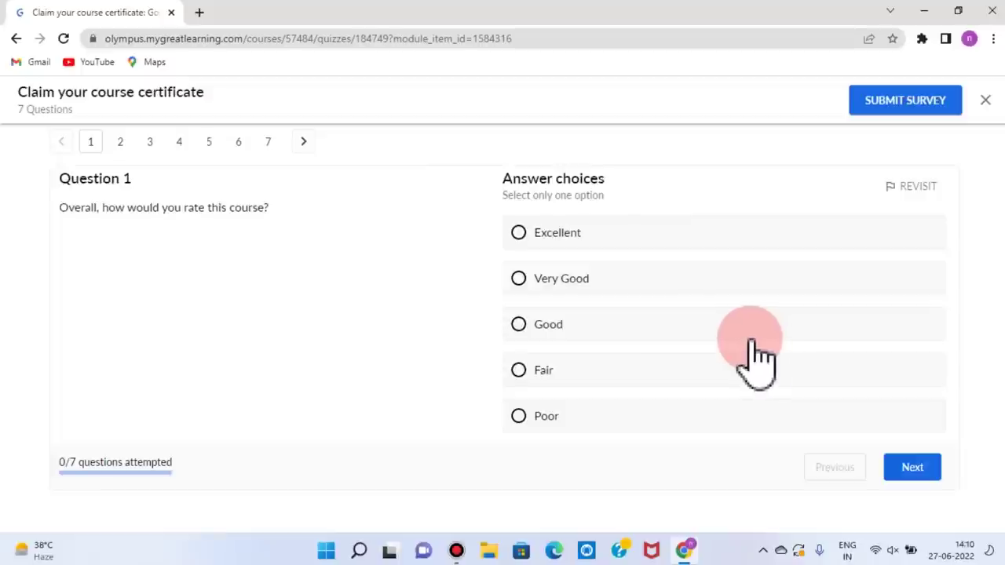
# Rate the course Excellent in survey question 1 and select Overall depth of course content in question 2
pyautogui.click(518, 233)
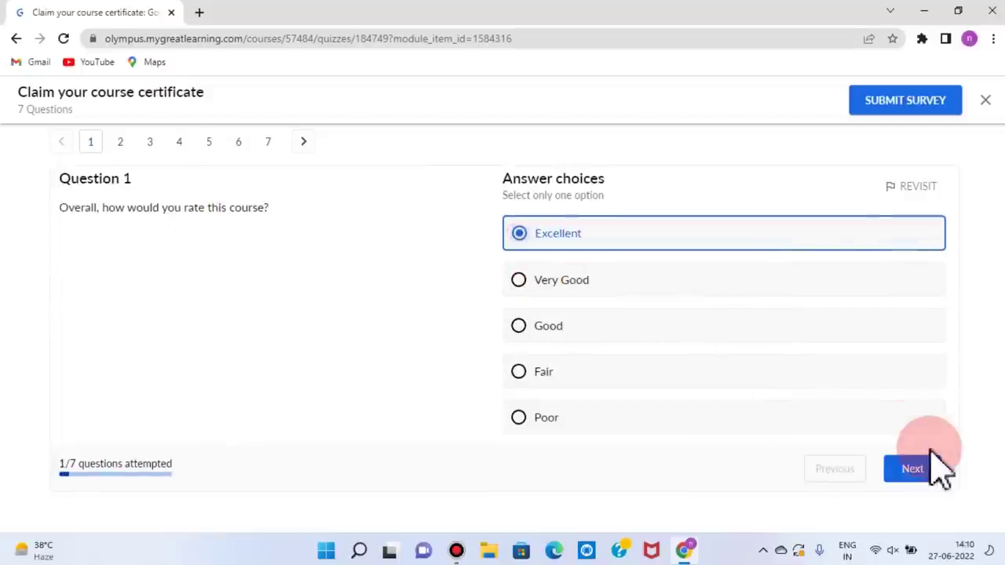
pyautogui.click(914, 468)
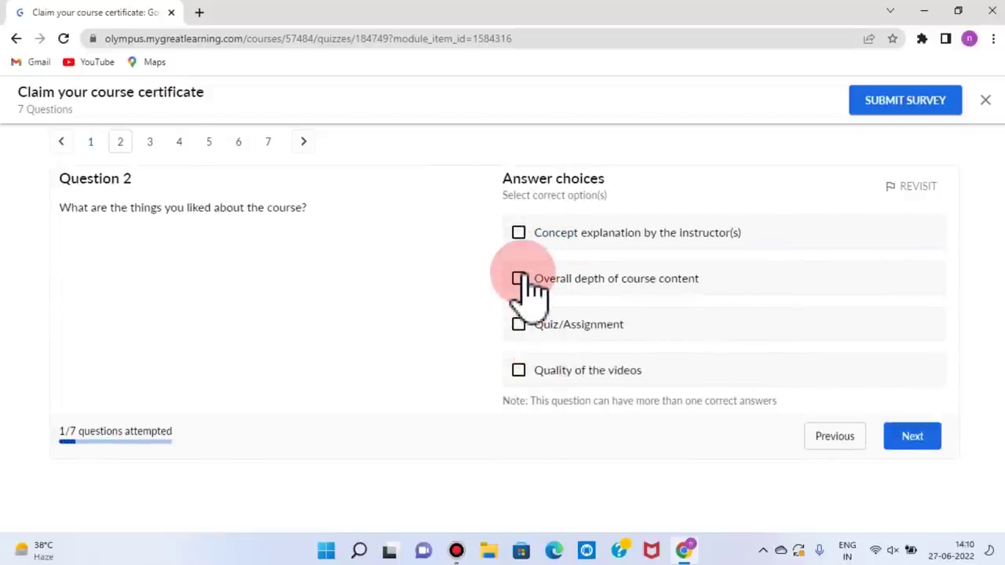
pyautogui.click(518, 279)
pyautogui.click(911, 438)
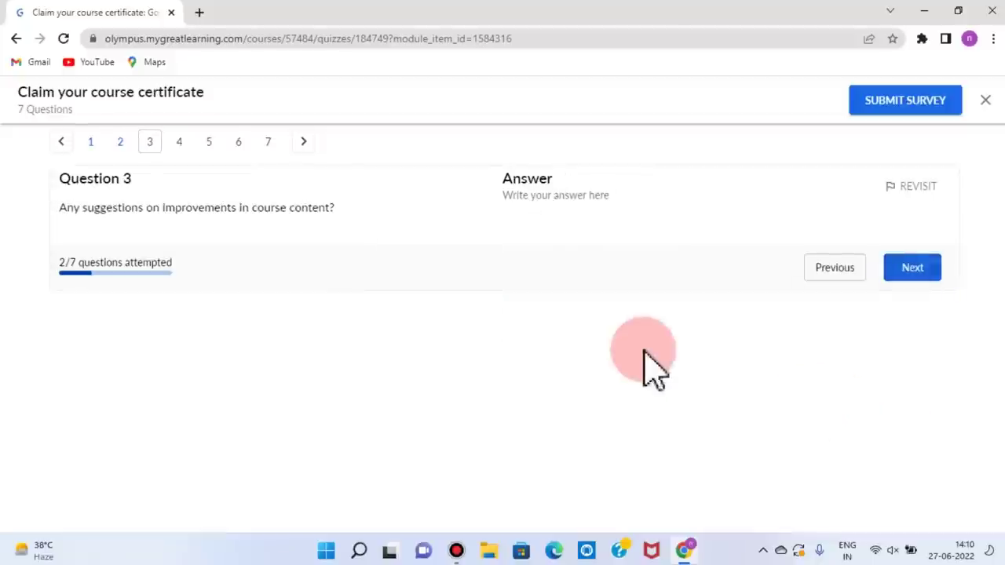
# Answer survey question 3 on course content improvements and rate the platform experience Excellent in question 4
pyautogui.click(560, 345)
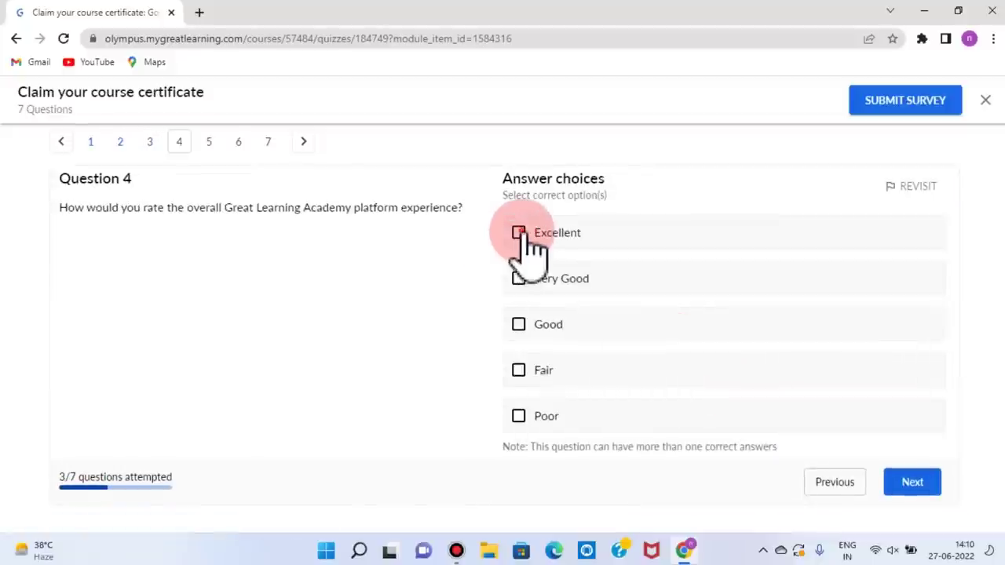
pyautogui.click(520, 235)
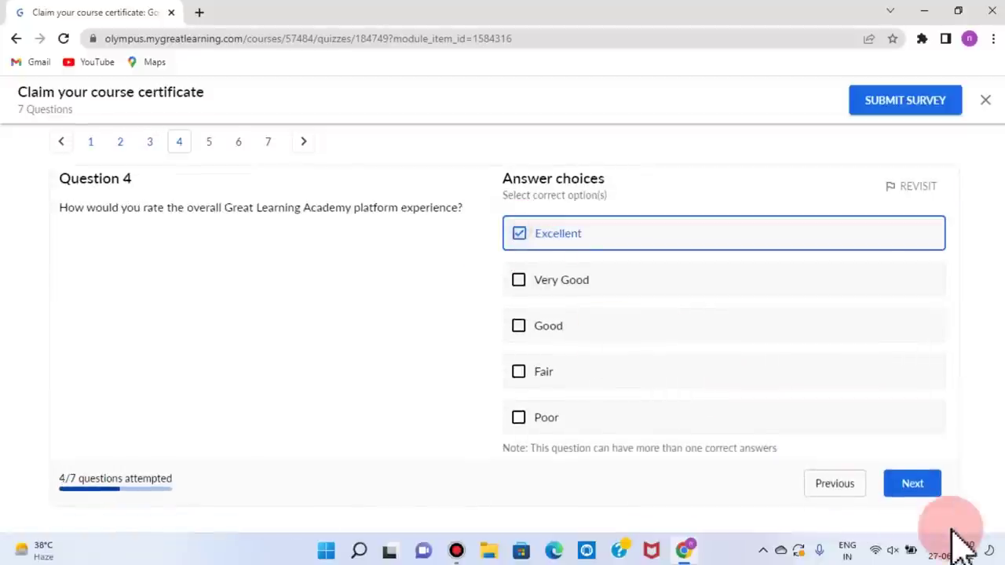
pyautogui.click(934, 486)
# Answer survey question 5 on additional topics with NO and choose Online Self-Paced as the delivery mode in question 6
pyautogui.click(525, 314)
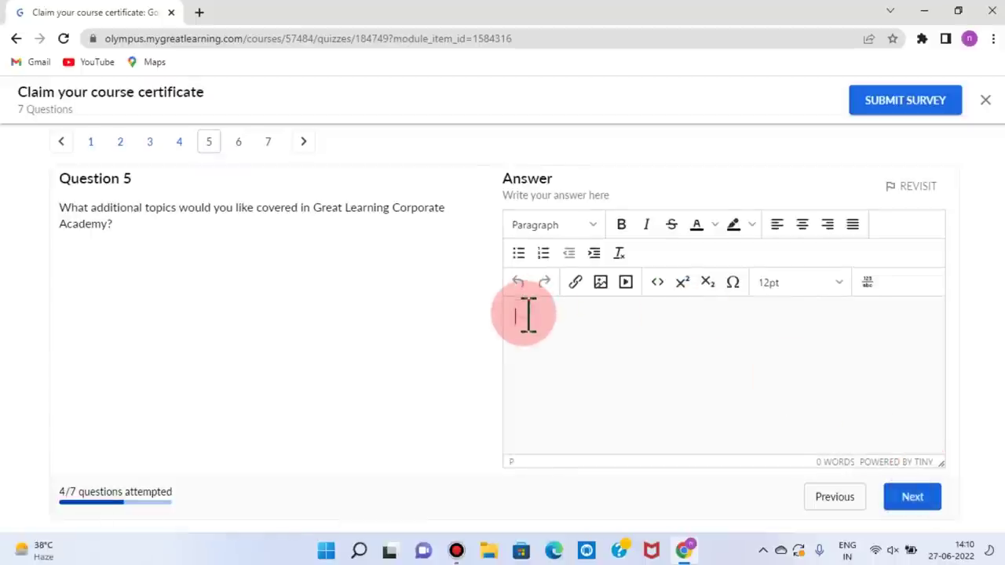
pyautogui.write('NO')
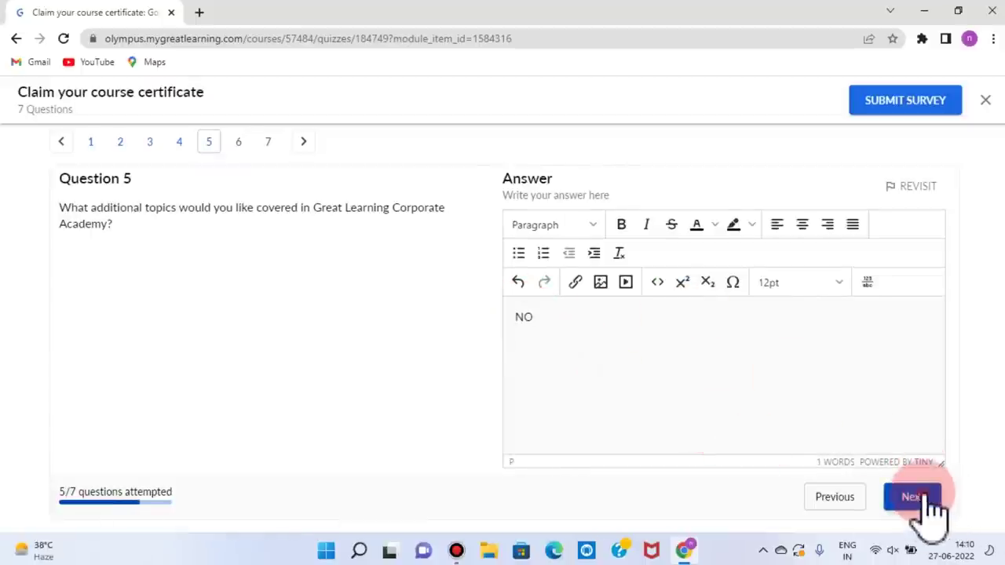
pyautogui.click(919, 499)
pyautogui.click(520, 233)
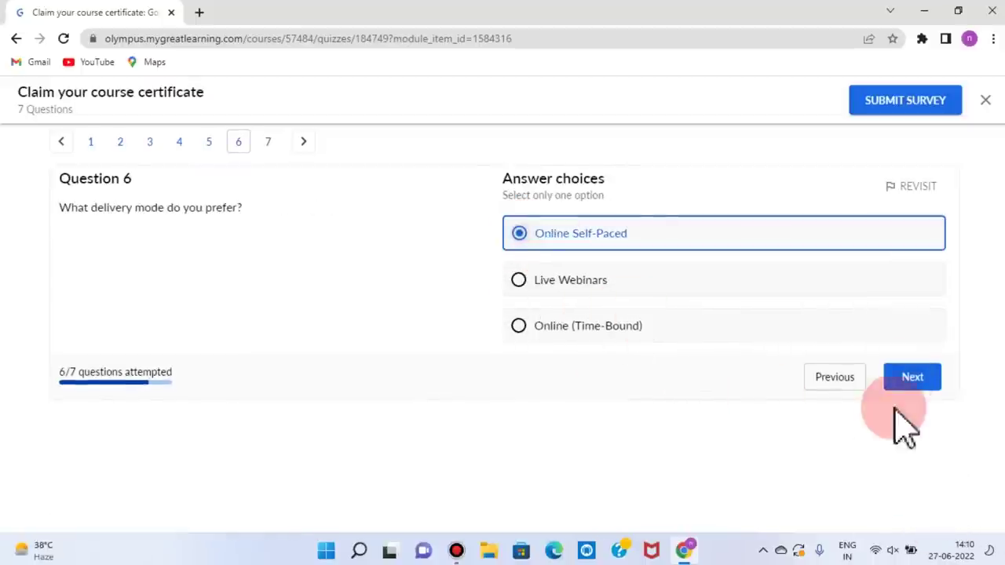
pyautogui.click(912, 377)
# Select Yes in question 7 to claim the certificate, then submit and confirm the survey and continue past the success dialog
pyautogui.click(691, 233)
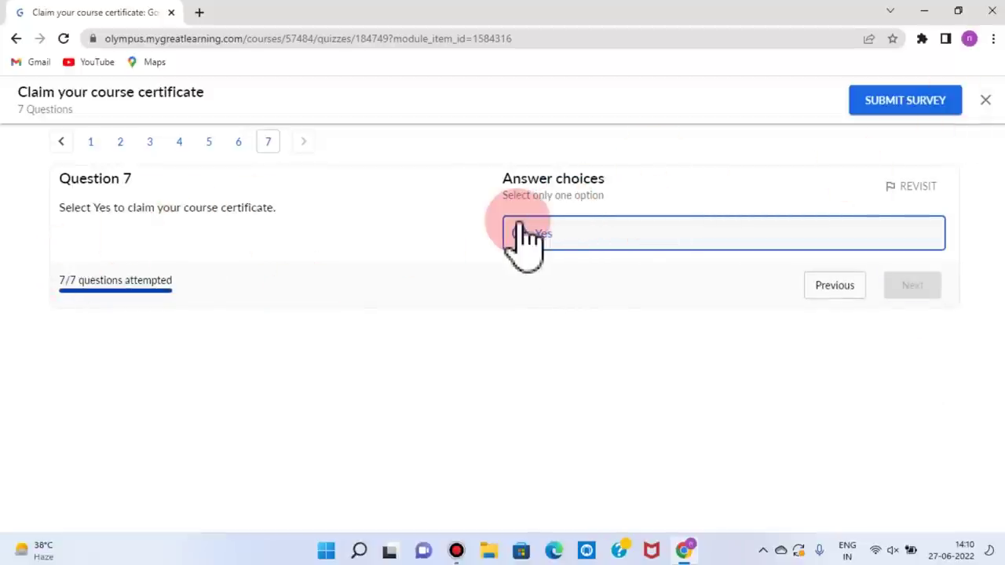
pyautogui.click(903, 102)
pyautogui.click(668, 393)
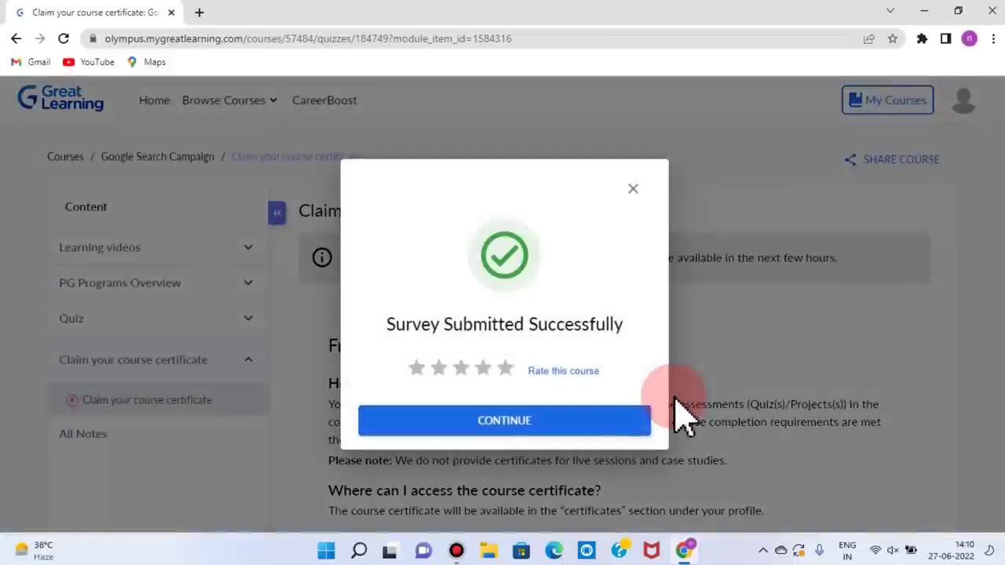
pyautogui.click(539, 431)
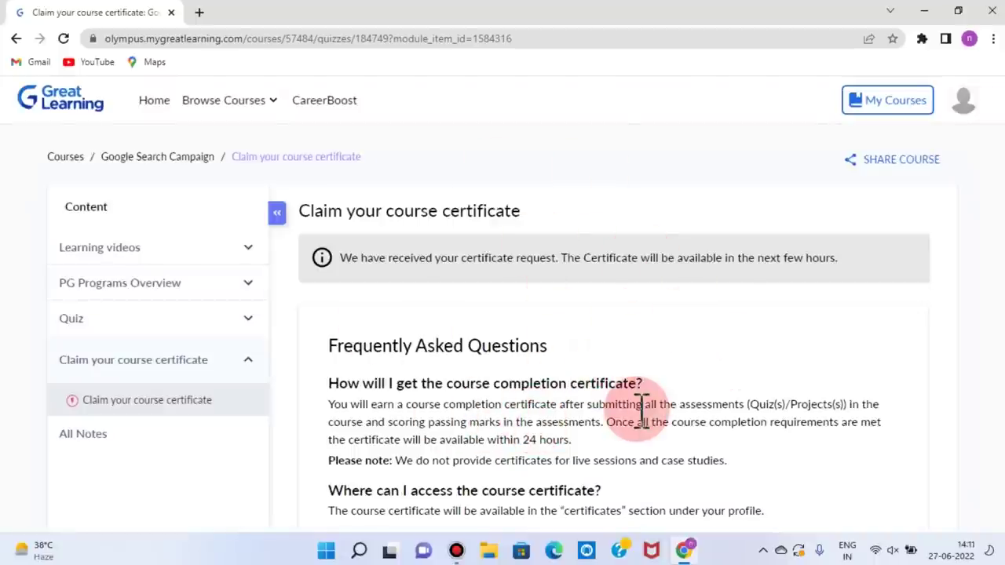
# Reload the certificate claim page and open the generated course certificate
pyautogui.rightClick(505, 100)
pyautogui.click(542, 149)
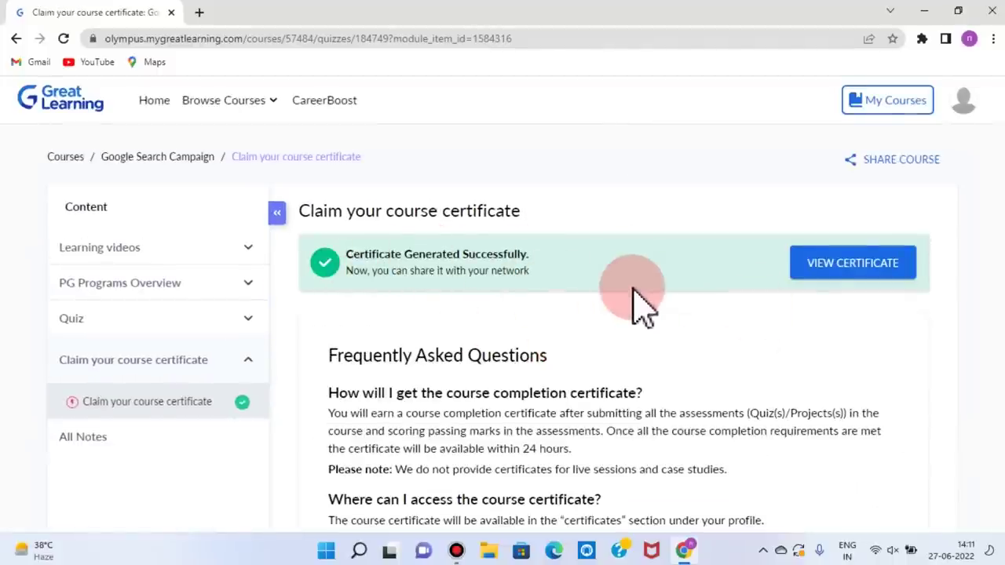
pyautogui.click(856, 267)
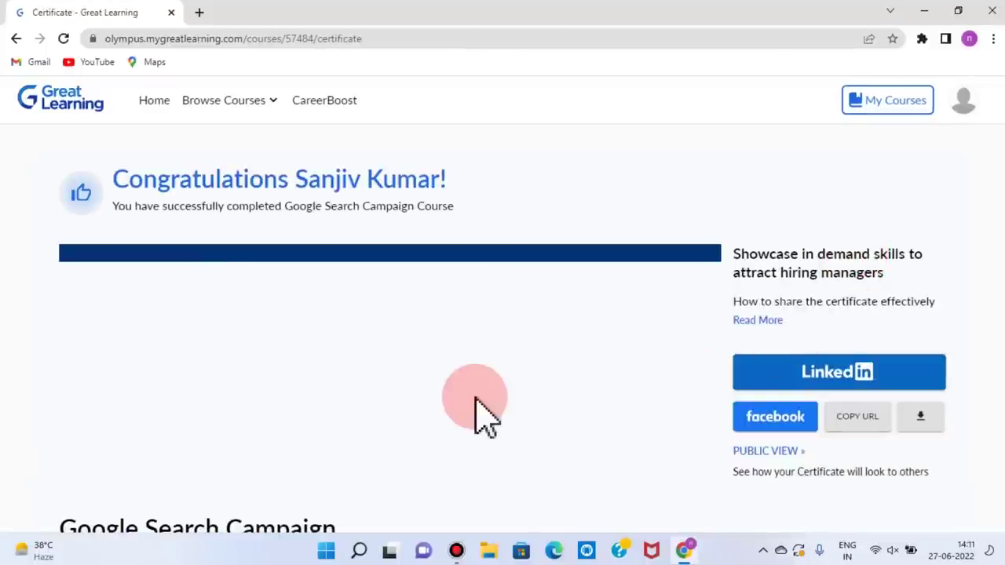
# Review the Google Search Campaign certificate of completion and download it
pyautogui.scroll(-2, 486, 417)
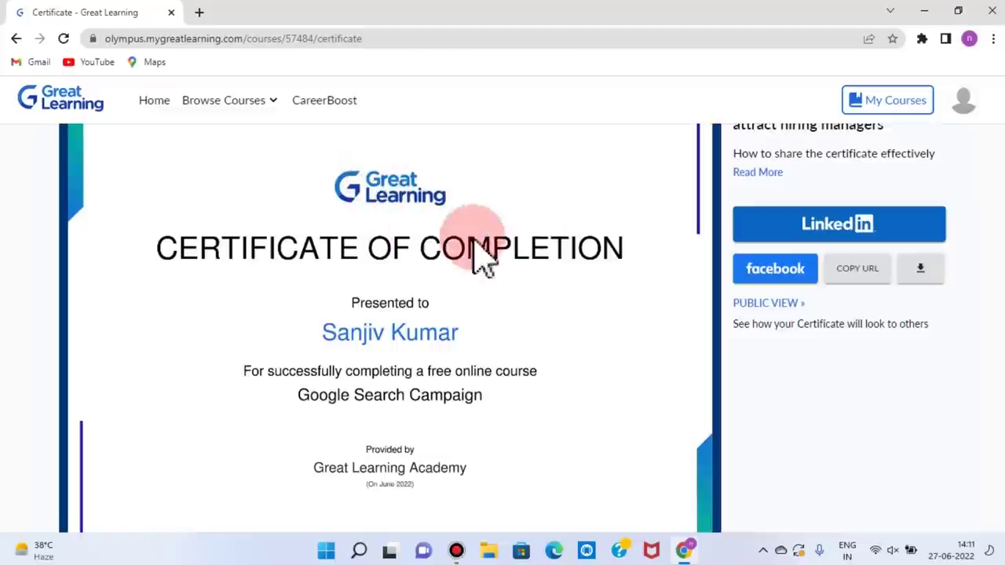
pyautogui.scroll(-1, 614, 333)
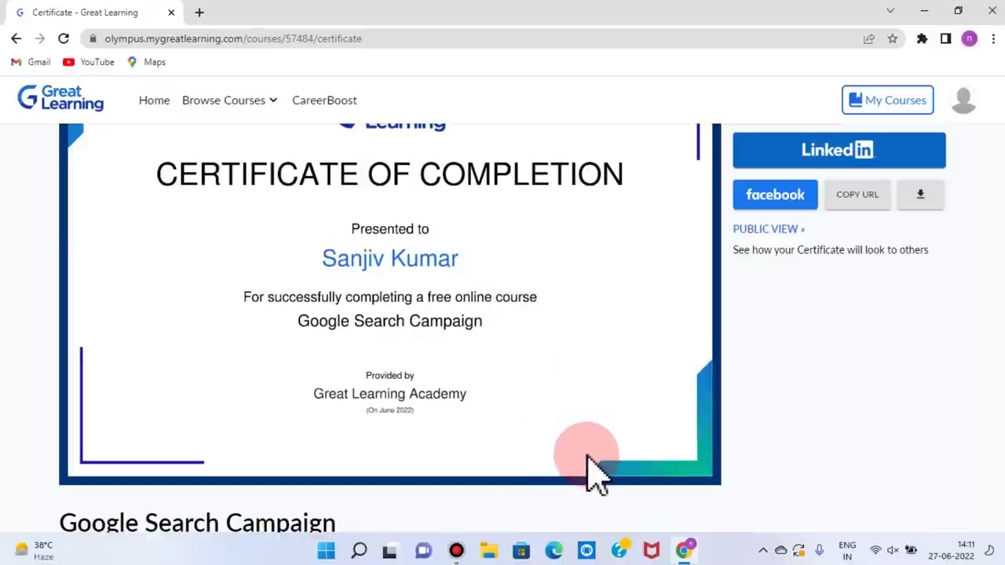
pyautogui.scroll(3, 596, 471)
pyautogui.click(923, 343)
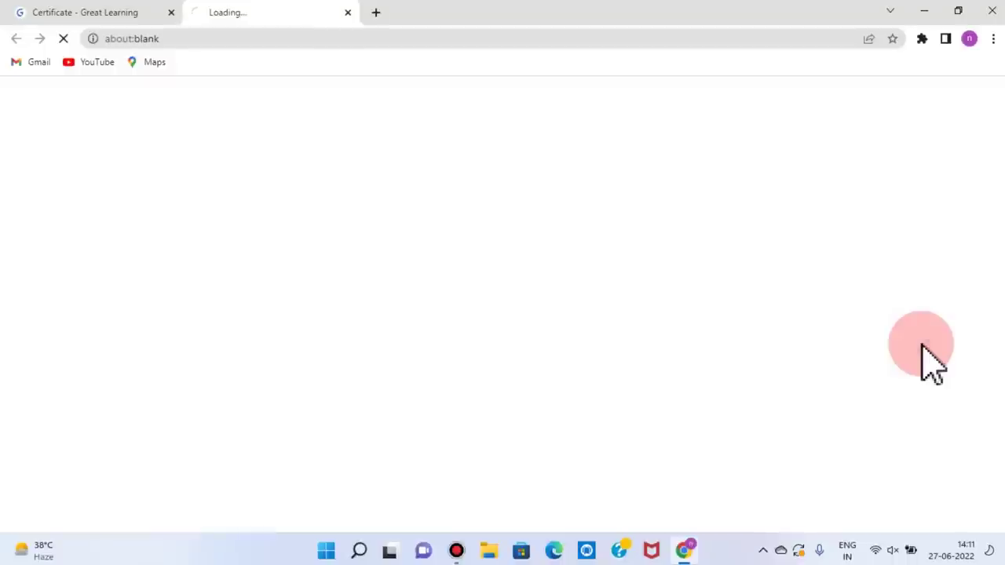